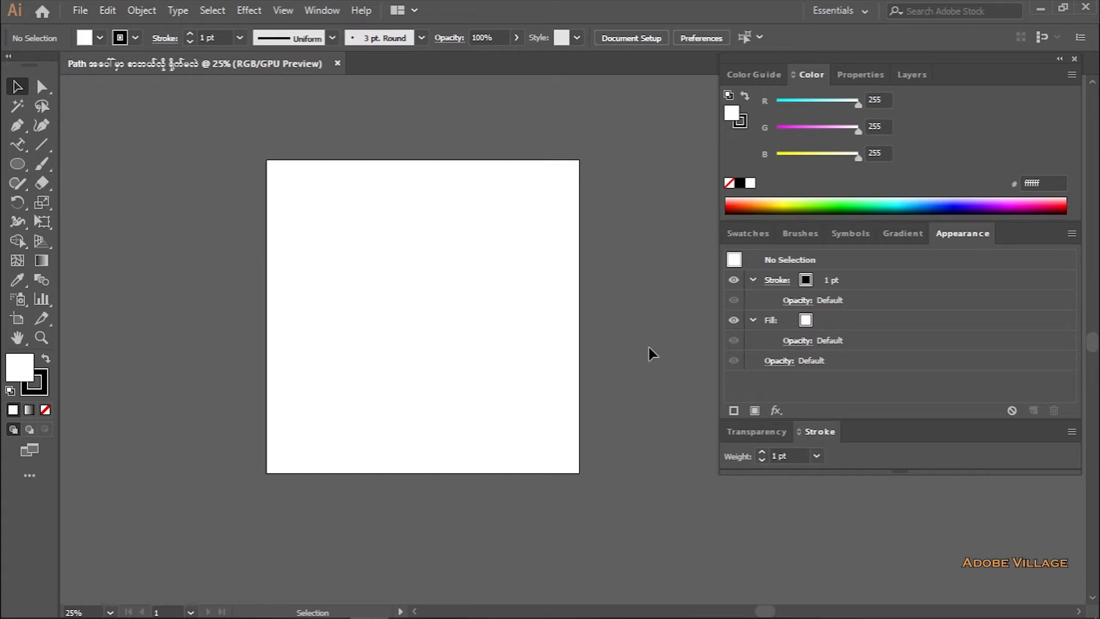
# Step: Add a point-text line of random letters ('dwiodjwi…fhiehfuief') in the upper artboard
pyautogui.hotkey('ctrl', '+')
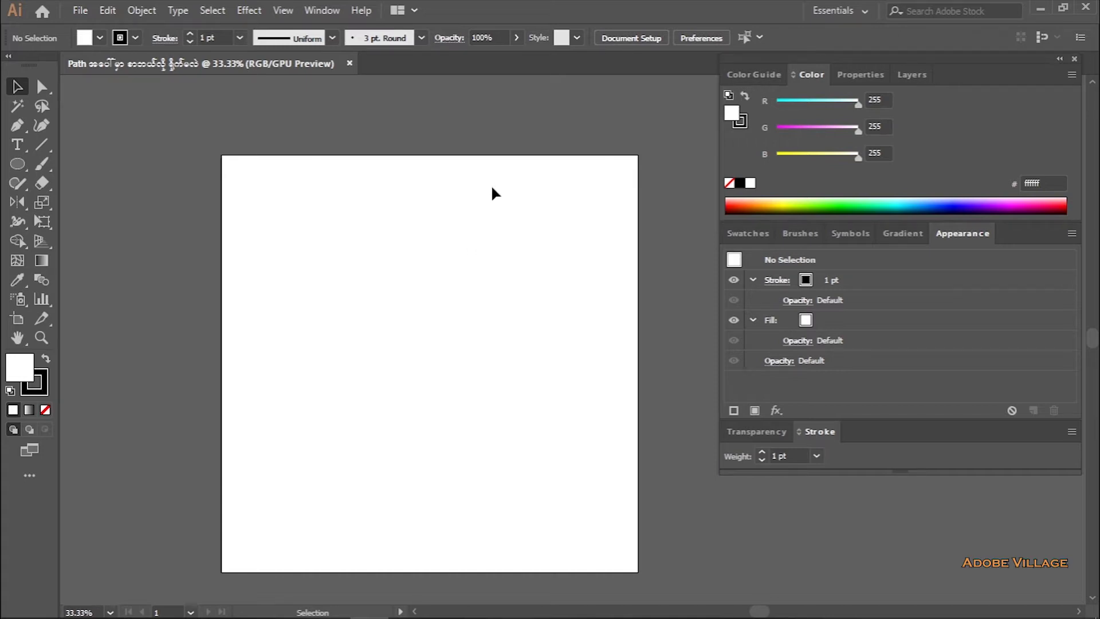
pyautogui.click(18, 146)
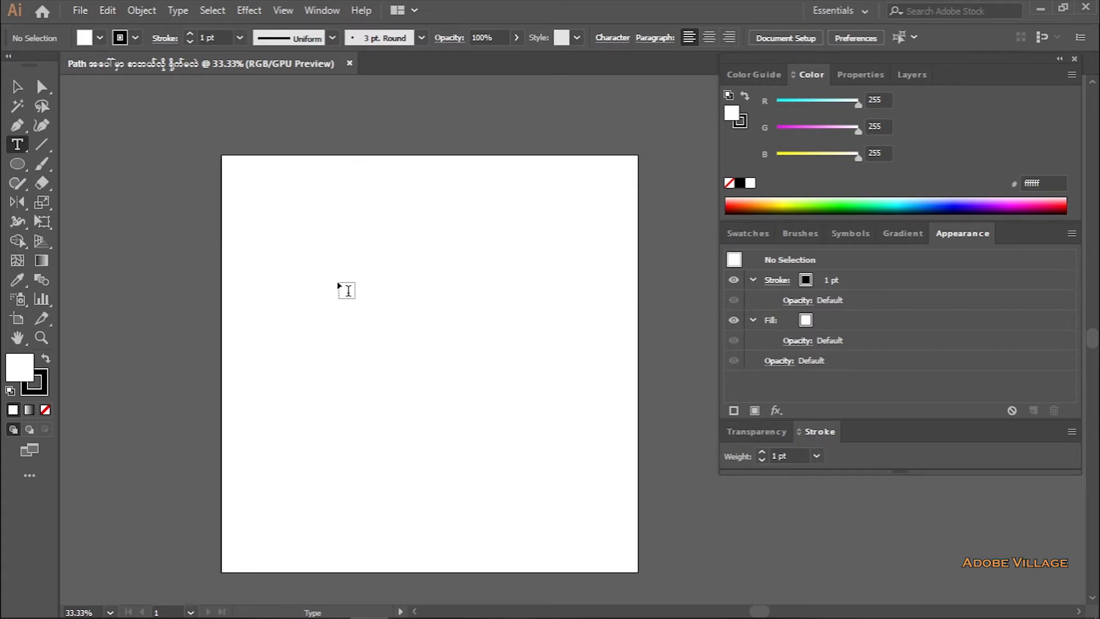
pyautogui.click(327, 256)
pyautogui.write('dwiodjwicyj')
pyautogui.scroll(2, 361, 270)
pyautogui.write('feofheofhefhefh')
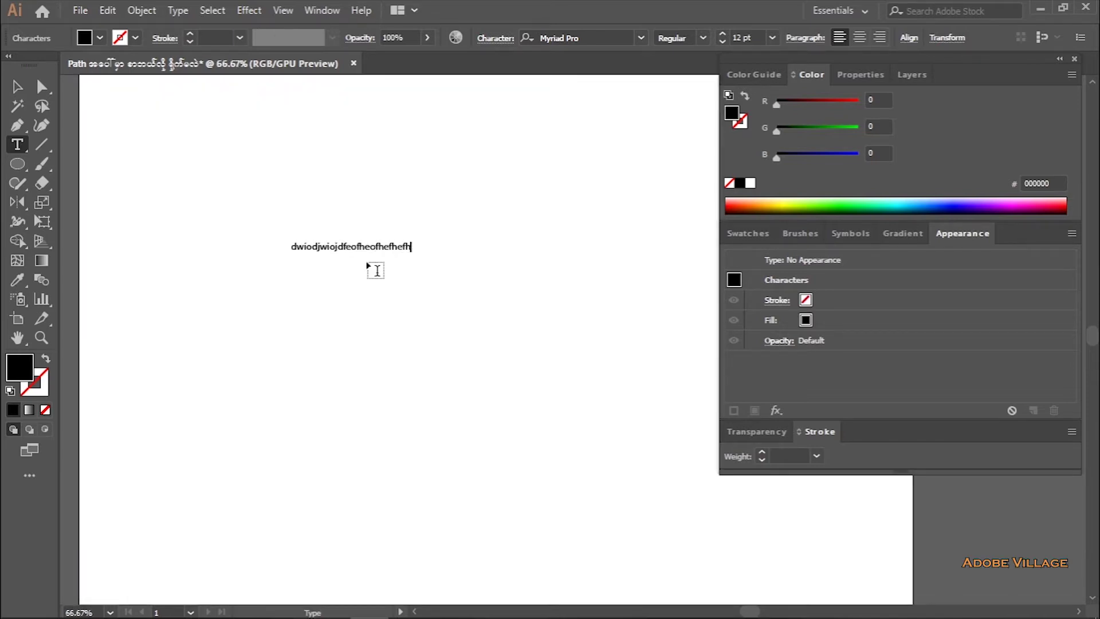
pyautogui.write('euifheuifheiffhiehfuief')
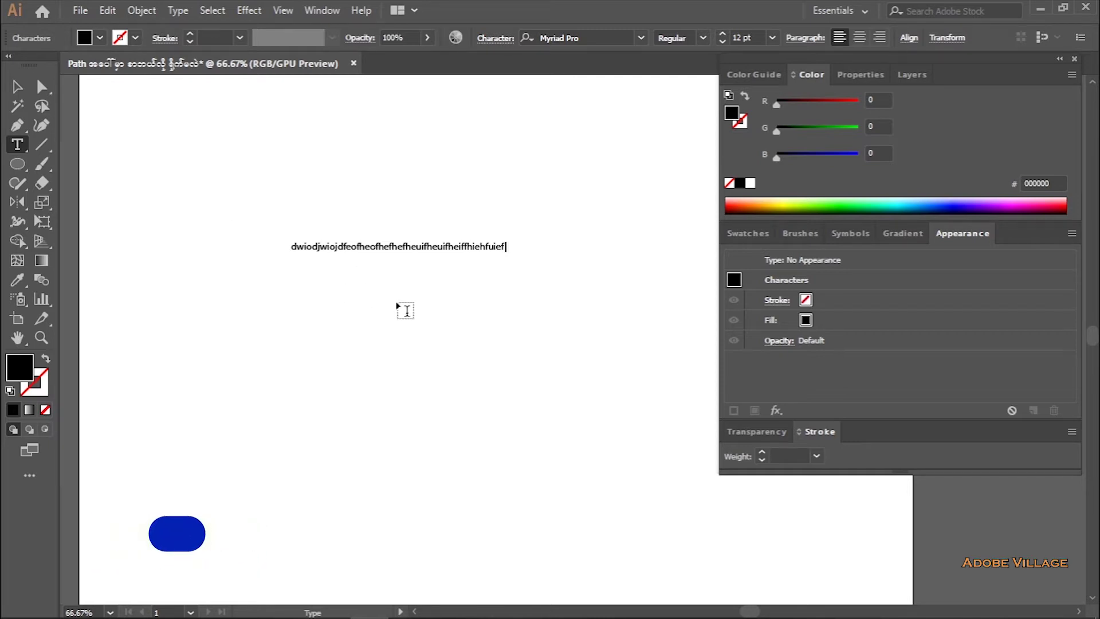
pyautogui.press('Escape')
# Step: Draw a rectangle below the text with a 1 pt black outline and no fill
pyautogui.press('space')
pyautogui.moveTo(499, 342); pyautogui.dragTo(489, 266)
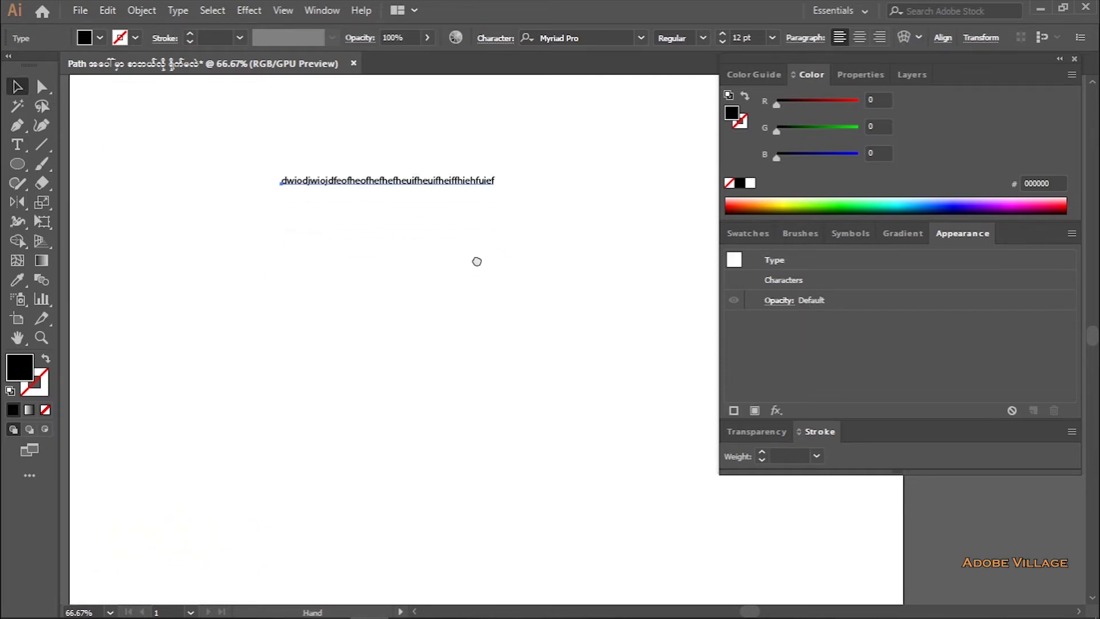
pyautogui.click(17, 164)
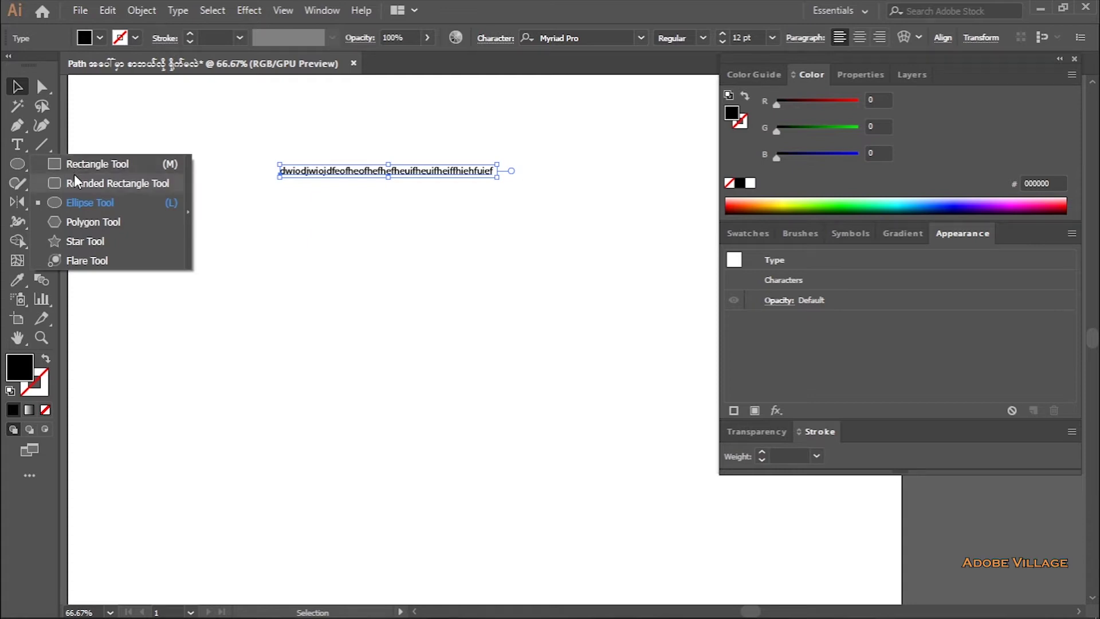
pyautogui.click(92, 164)
pyautogui.moveTo(307, 271); pyautogui.dragTo(580, 448)
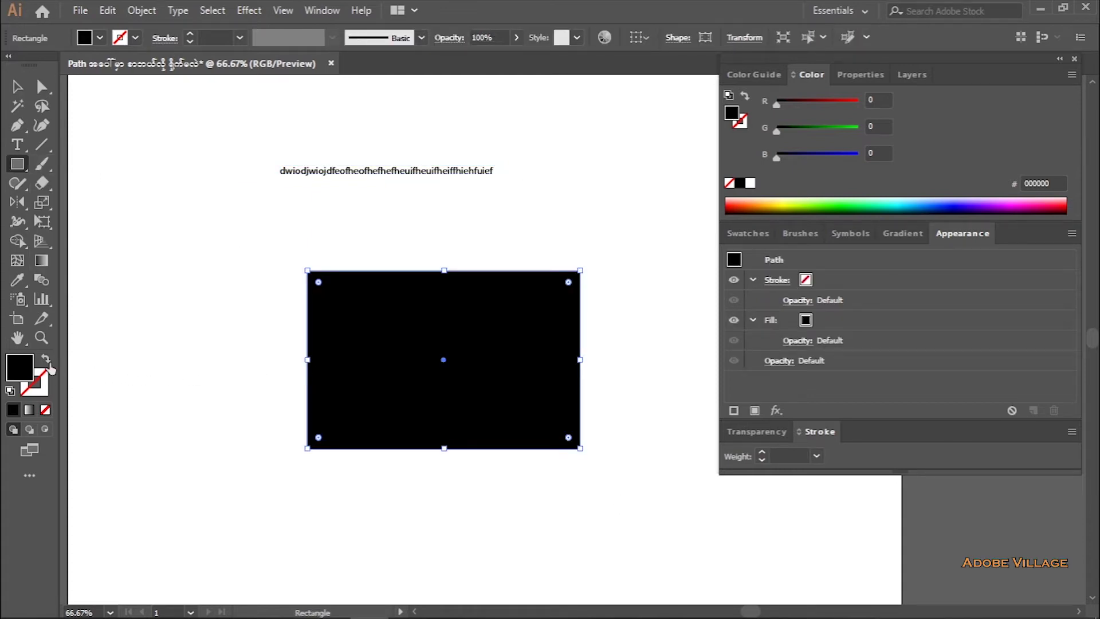
pyautogui.click(45, 359)
# Step: Start type on a path along the rectangle's top edge
pyautogui.scroll(1, 294, 329)
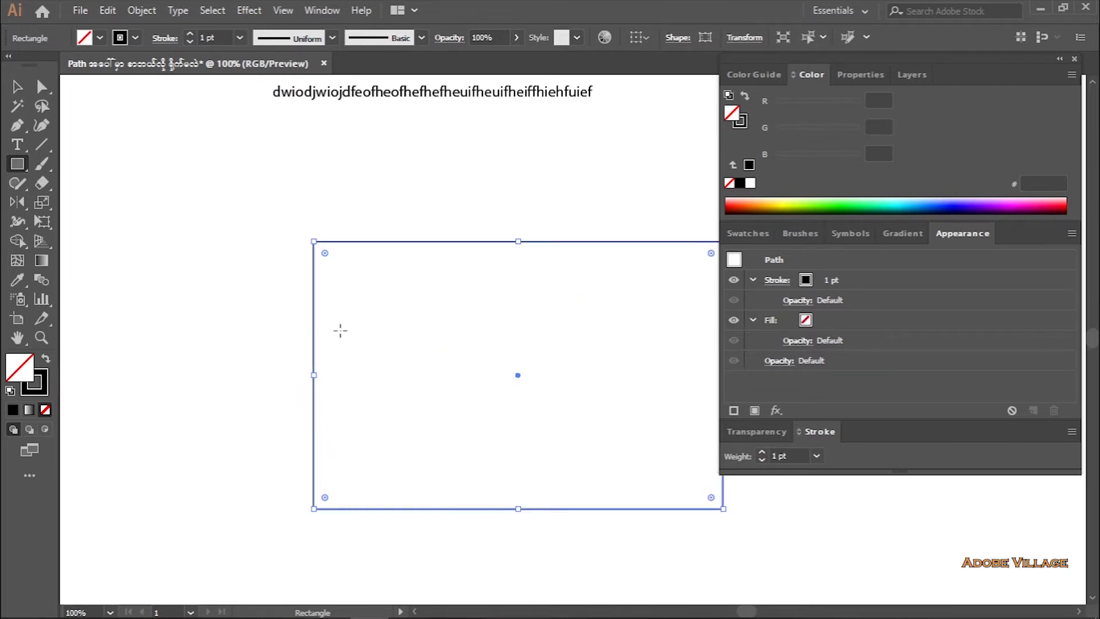
pyautogui.click(17, 144)
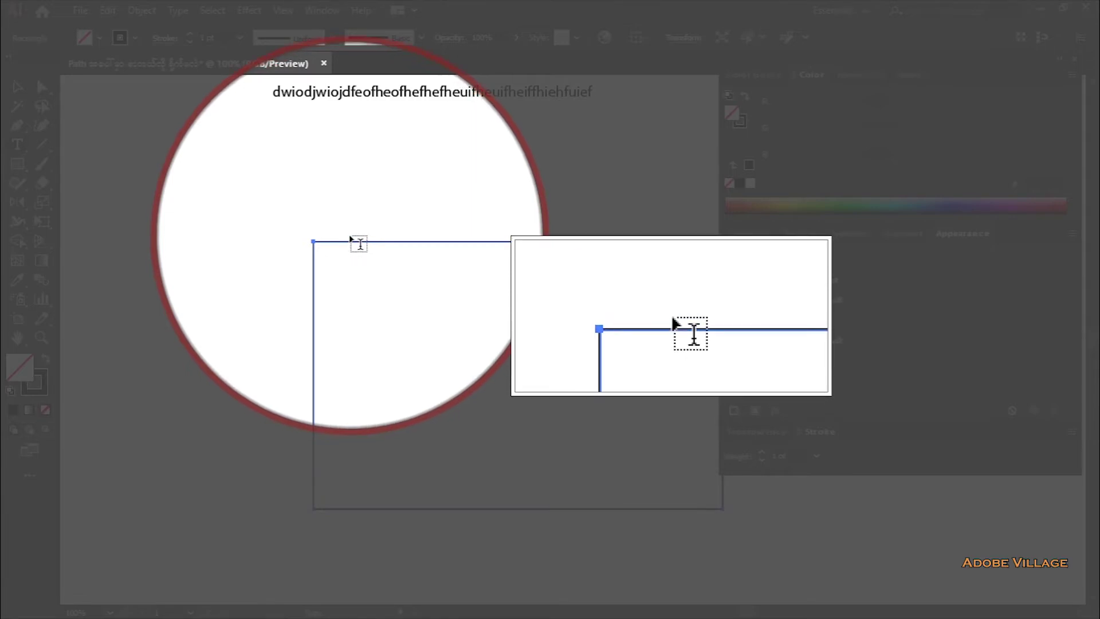
pyautogui.click(351, 240)
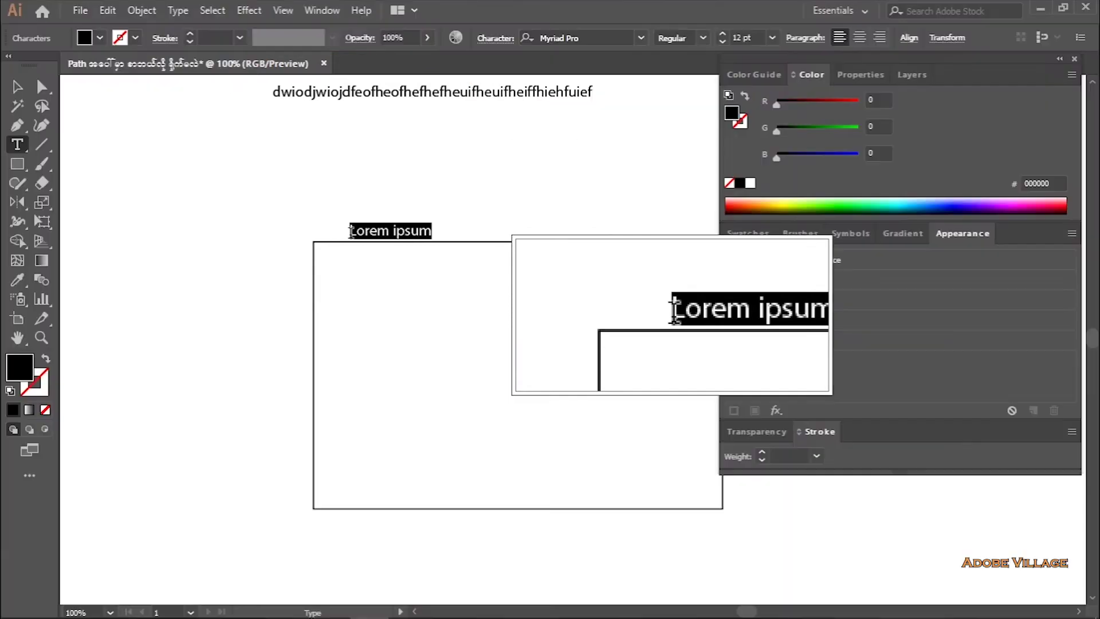
# Step: Replace the placeholder with random letters along the rectangle's top edge
pyautogui.write('efhuefhiehfeihfefhefheifheifheihfe')
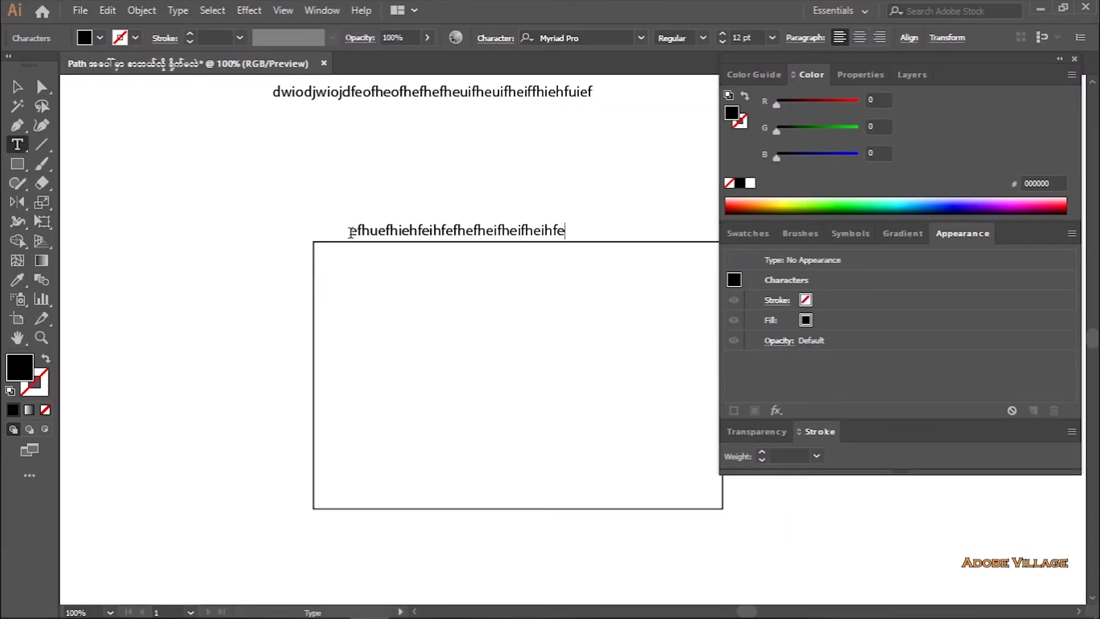
pyautogui.press('Escape')
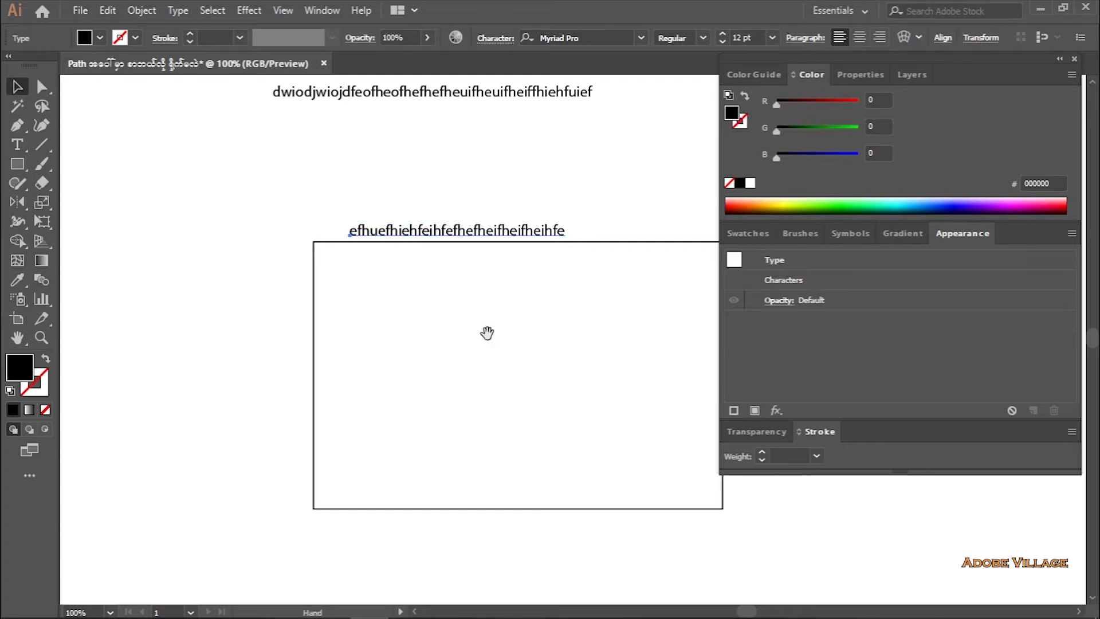
pyautogui.moveTo(487, 332); pyautogui.dragTo(359, 304)
# Step: Append more random letters so the path text runs past the rectangle's right corner
pyautogui.click(17, 145)
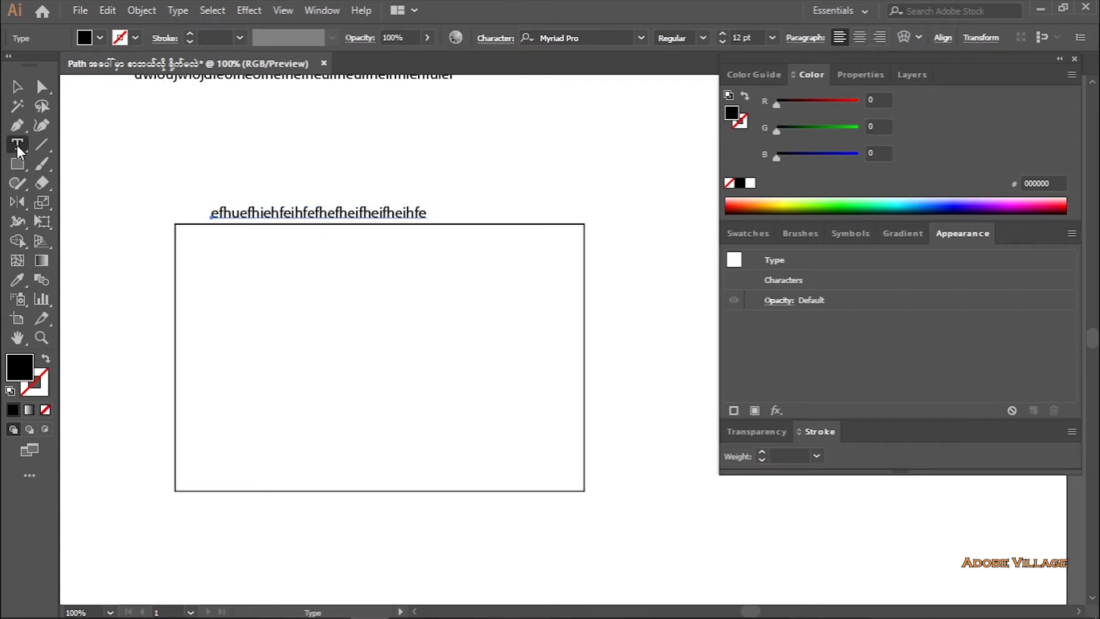
pyautogui.click(442, 220)
pyautogui.write('ji3foejfioejfeojfeojfeojfeoifjeiojfeofjeofjeiof')
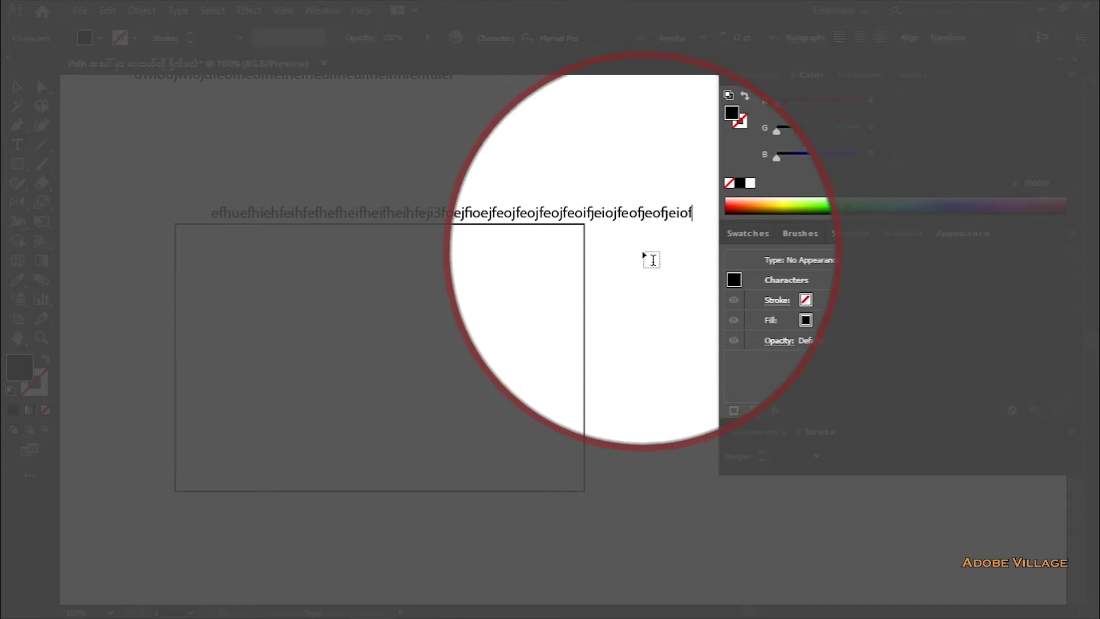
pyautogui.scroll(-2, 665, 246)
pyautogui.scroll(-1, 633, 255)
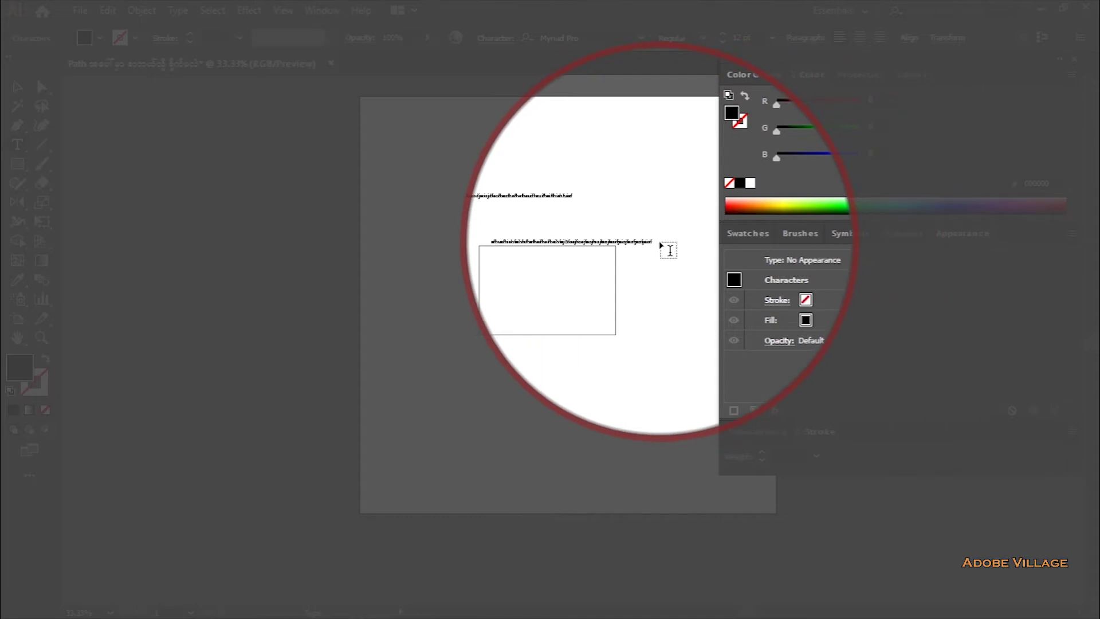
pyautogui.press('Escape')
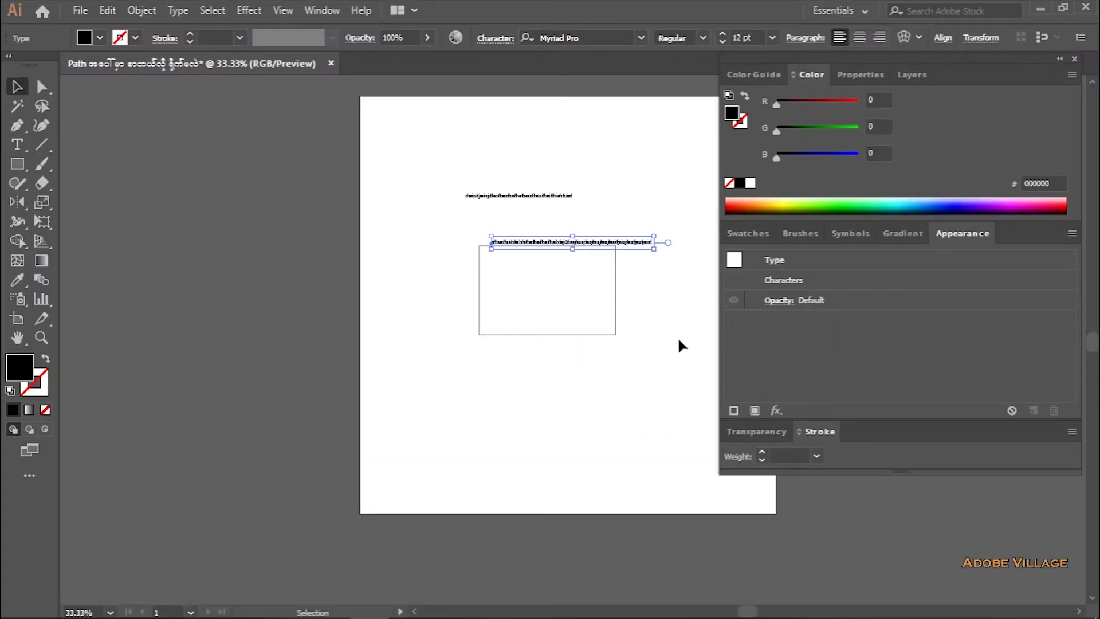
pyautogui.moveTo(679, 338); pyautogui.dragTo(586, 338)
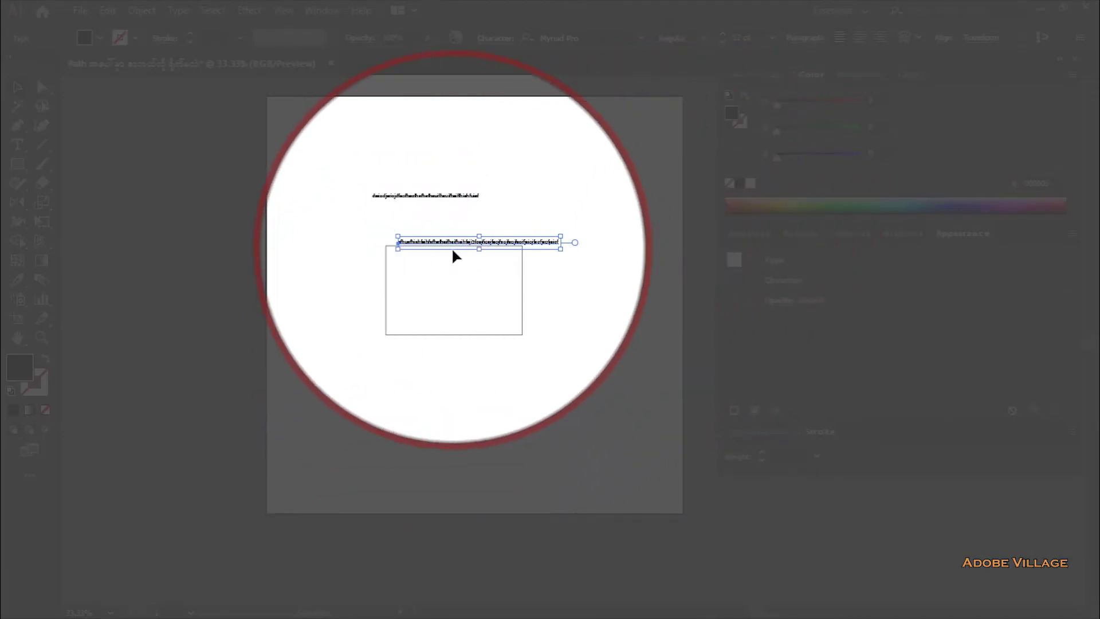
pyautogui.scroll(2, 555, 256)
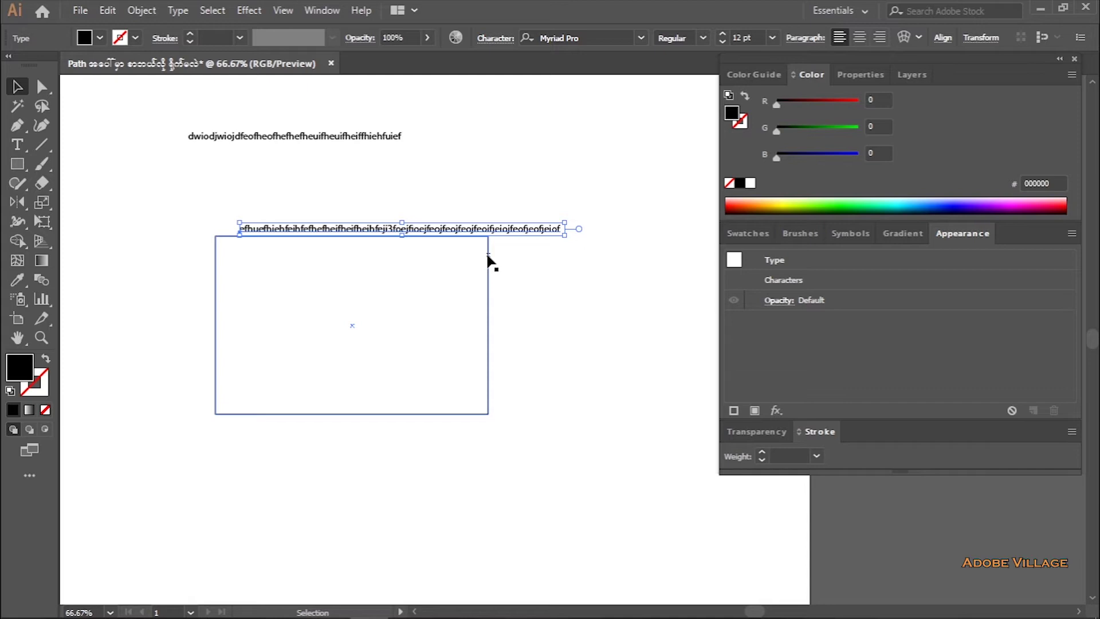
# Step: Draw an outlined, unfilled circle below the rectangle and start Lorem ipsum area text inside it
pyautogui.click(17, 164)
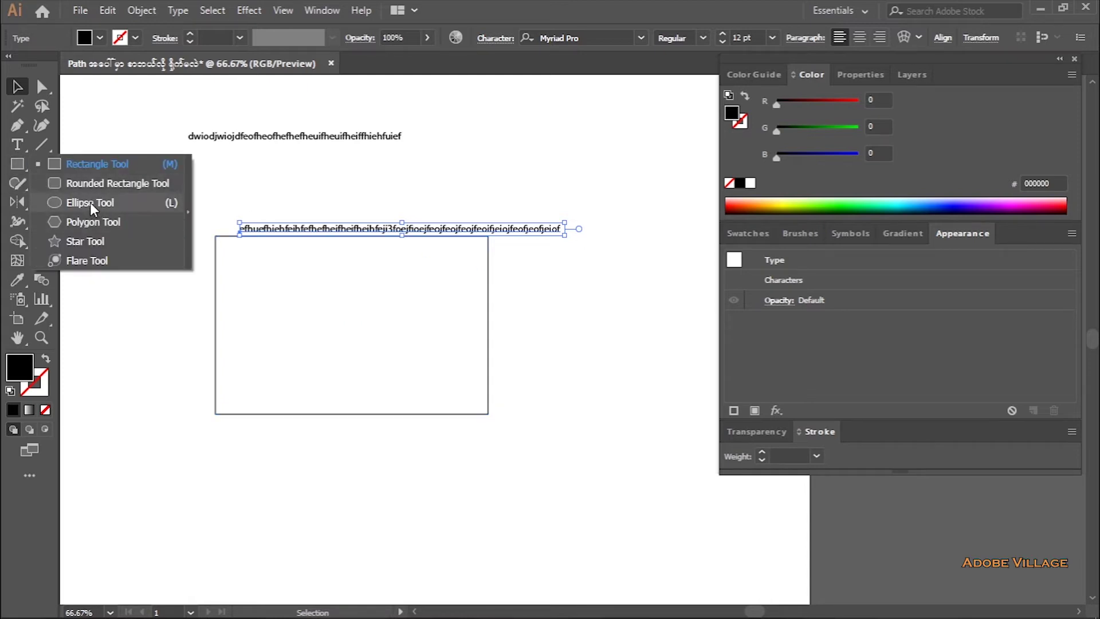
pyautogui.click(90, 203)
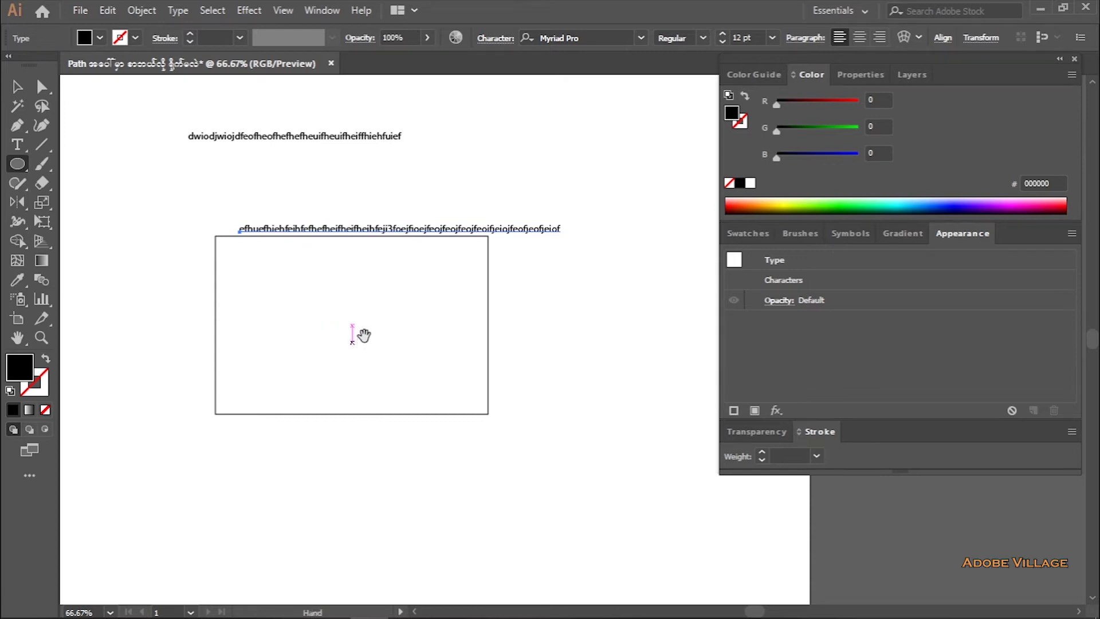
pyautogui.moveTo(364, 335); pyautogui.dragTo(380, 176)
pyautogui.moveTo(293, 353)
pyautogui.mouseDown()
pyautogui.moveTo(442, 460)
pyautogui.moveTo(476, 534)
pyautogui.mouseUp()
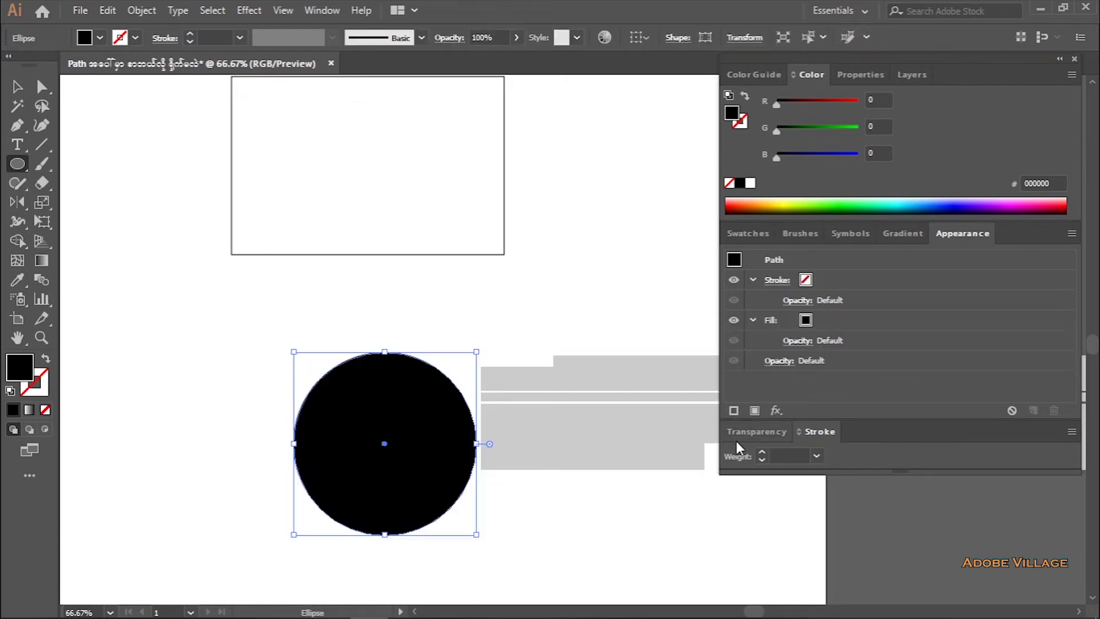
pyautogui.click(46, 361)
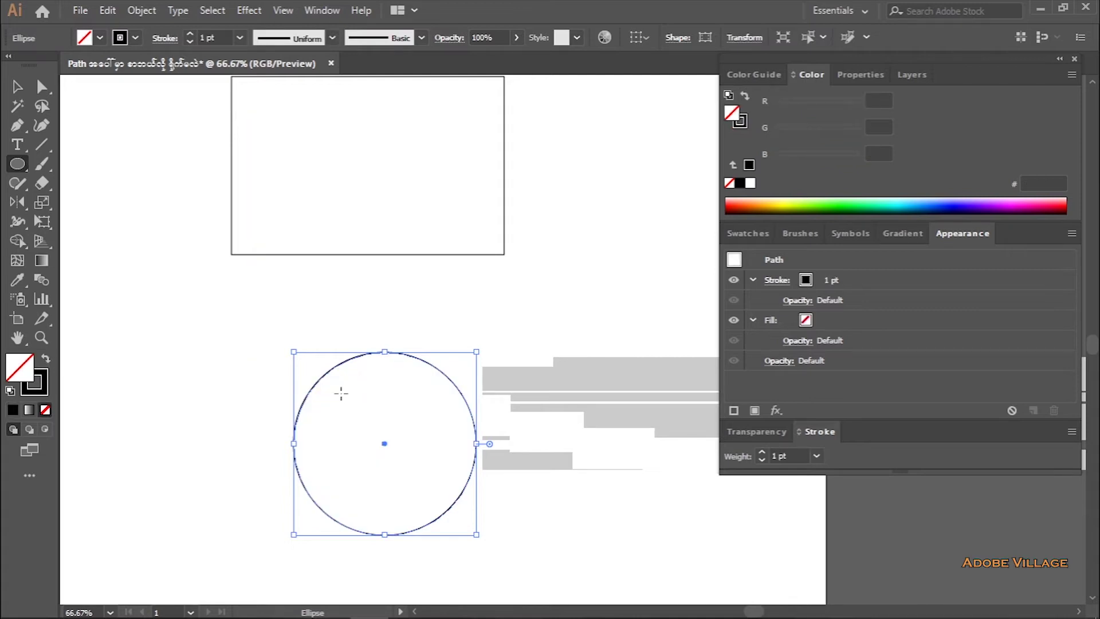
pyautogui.click(18, 145)
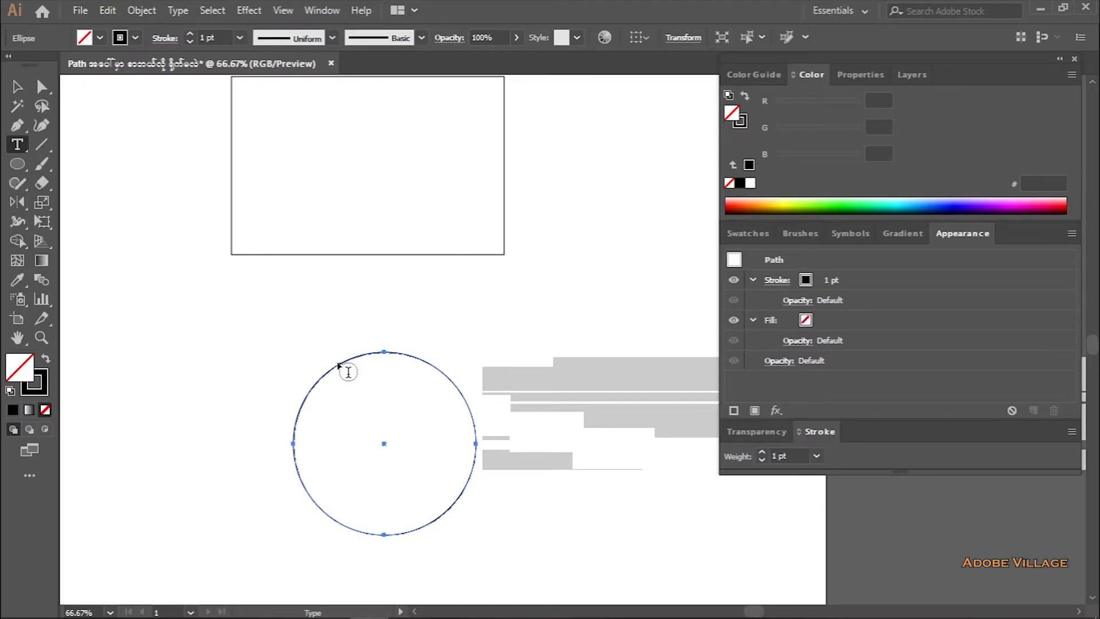
pyautogui.click(349, 370)
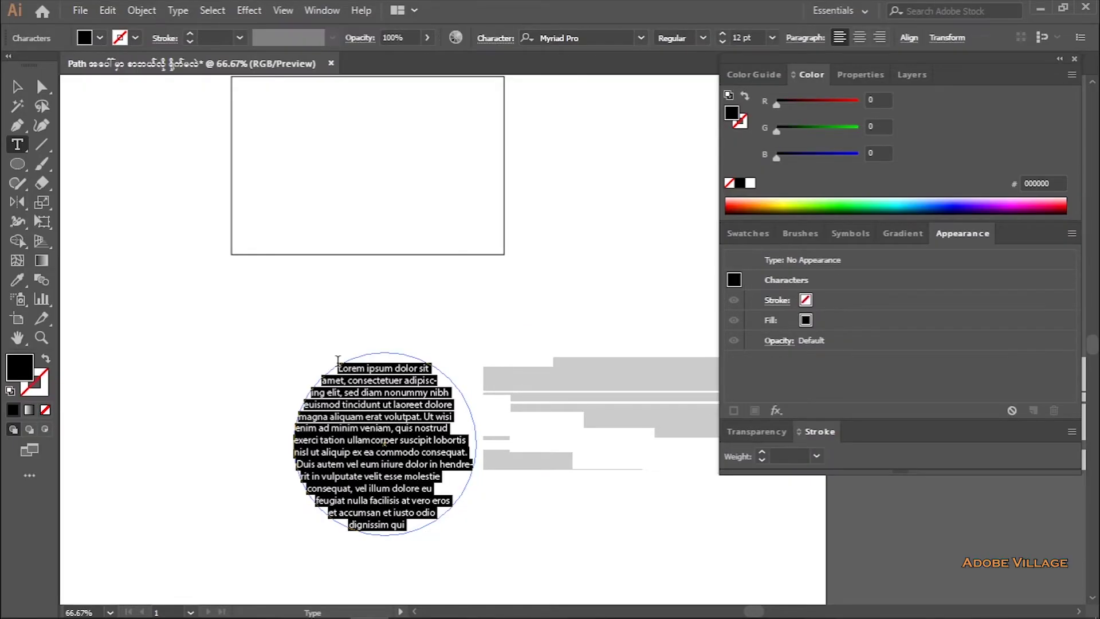
# Step: Fill the circle with a long run of random-letter area text
pyautogui.write('fhefneofhefhefoiehfoeihfeofheofheofheofheofhoefheofheofheofheofheofheofheofheofheofheofheofheofheofheofheofheofhehfeofheofhef')
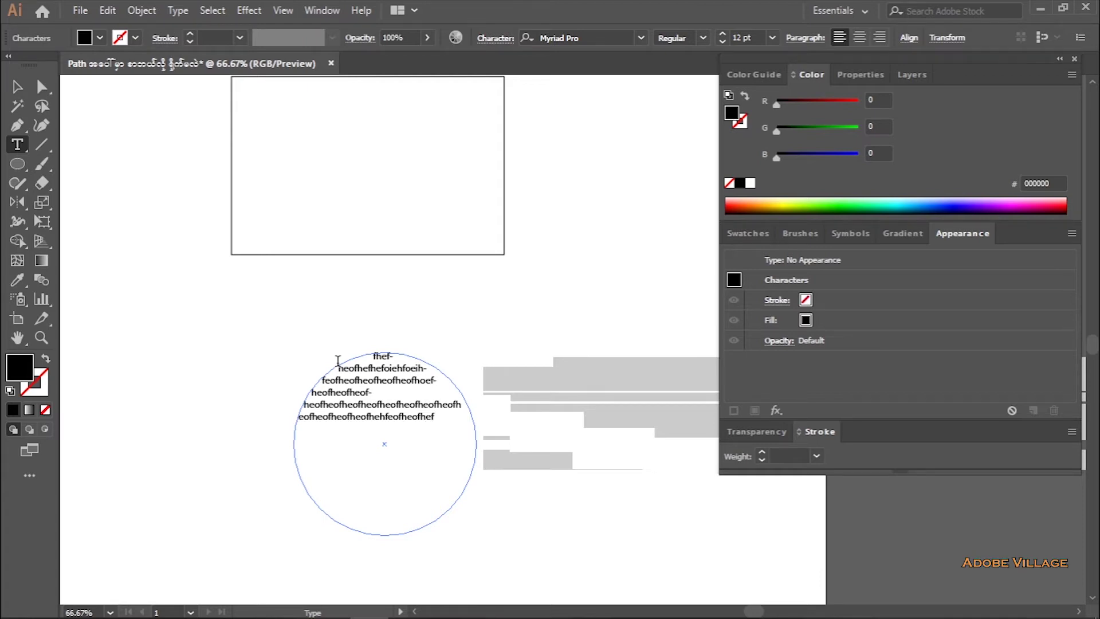
pyautogui.scroll(1, 330, 391)
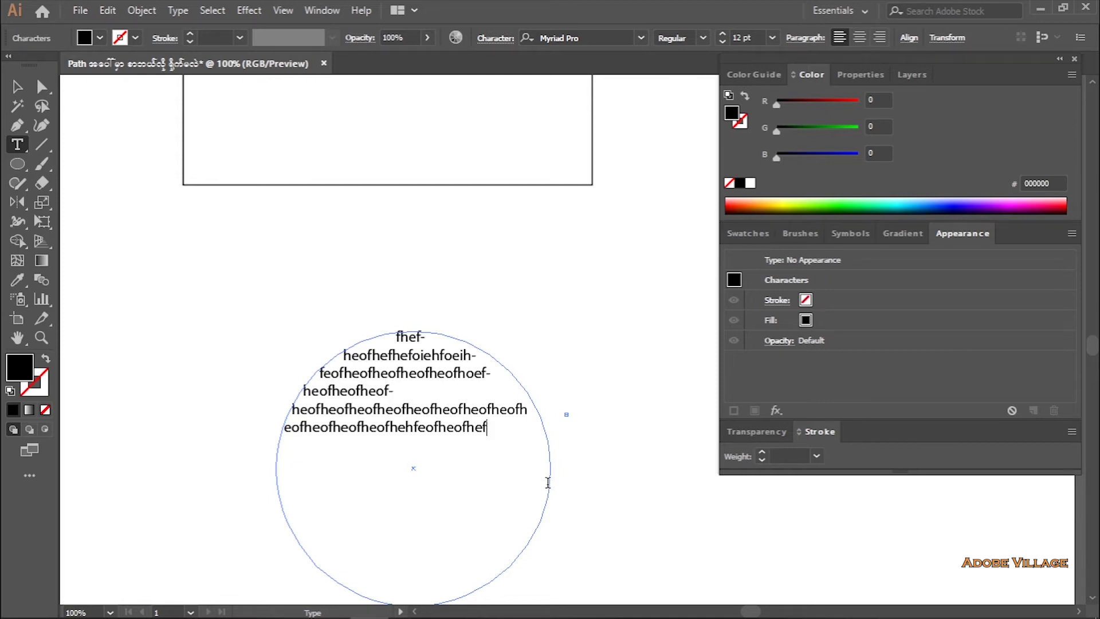
pyautogui.press('alt')
pyautogui.scroll(2, 371, 361)
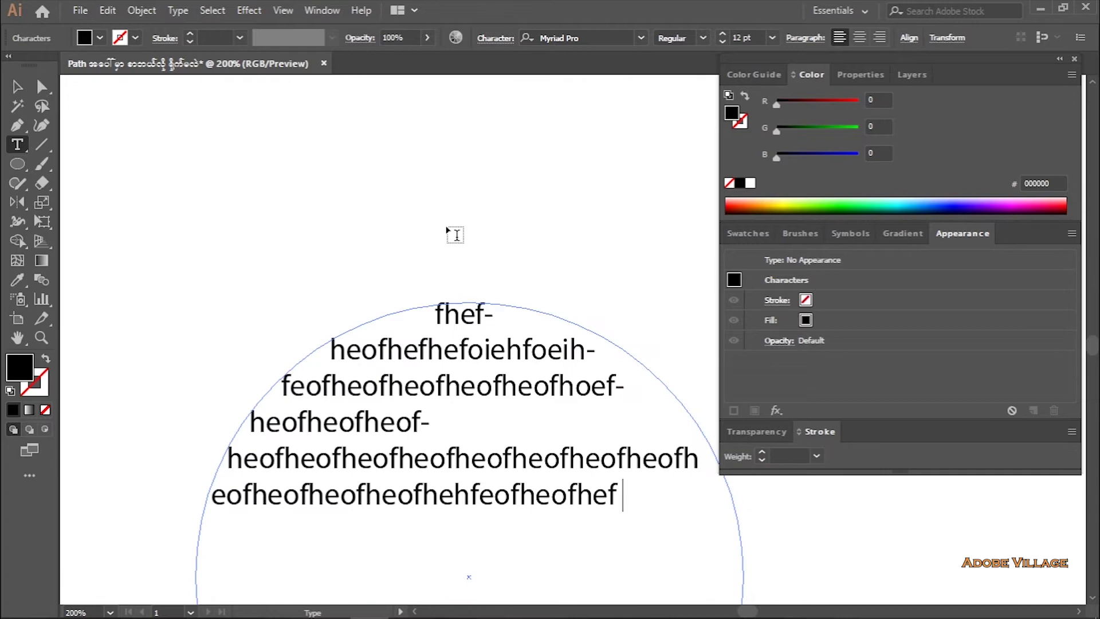
pyautogui.click(17, 87)
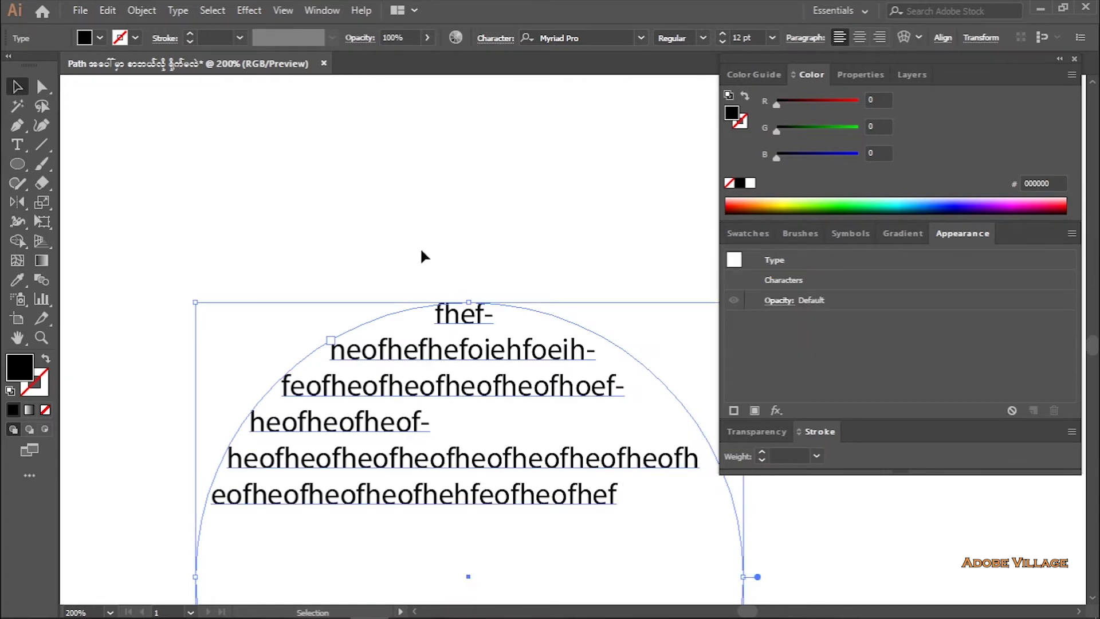
# Step: Marquee-select the rectangle and circle with their text and delete them
pyautogui.scroll(-3, 424, 256)
pyautogui.scroll(-1, 424, 255)
pyautogui.scroll(-1, 429, 249)
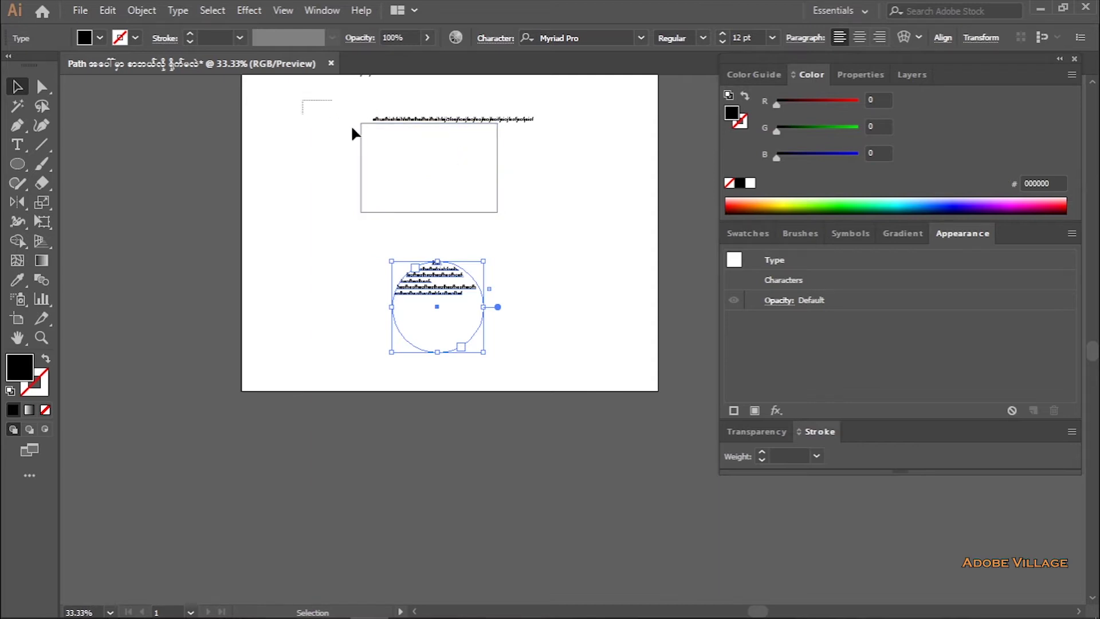
pyautogui.moveTo(301, 100); pyautogui.dragTo(559, 357)
pyautogui.press('Delete')
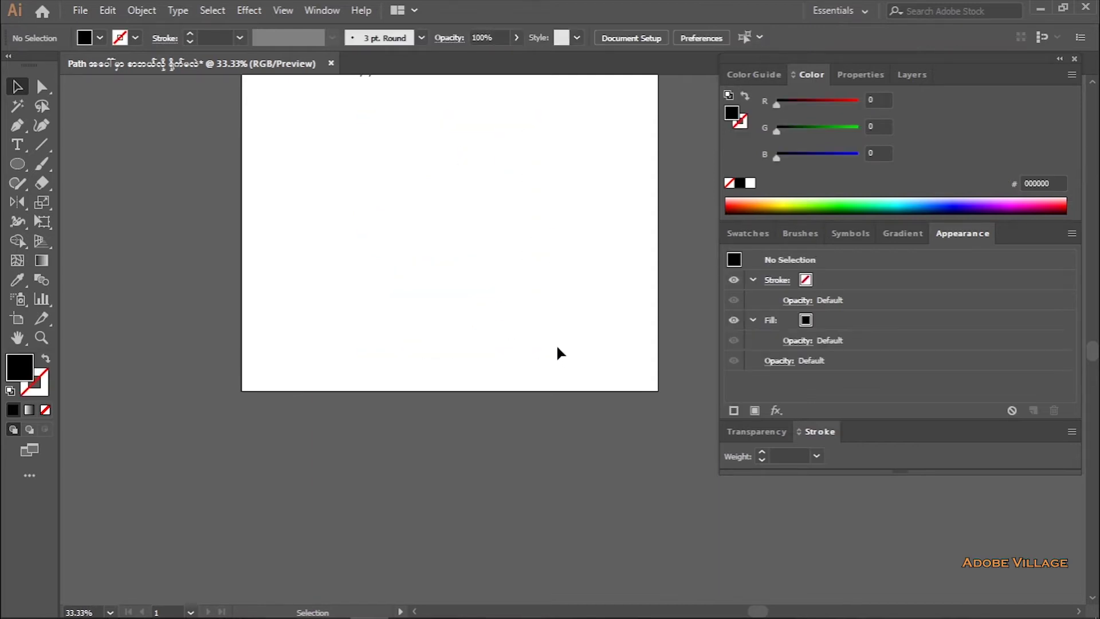
# Step: Draw a three-point wavy open curve with a 1 pt black stroke and no fill
pyautogui.click(20, 131)
pyautogui.click(83, 127)
pyautogui.hotkey('ctrl', '+')
pyautogui.hotkey('ctrl', '+')
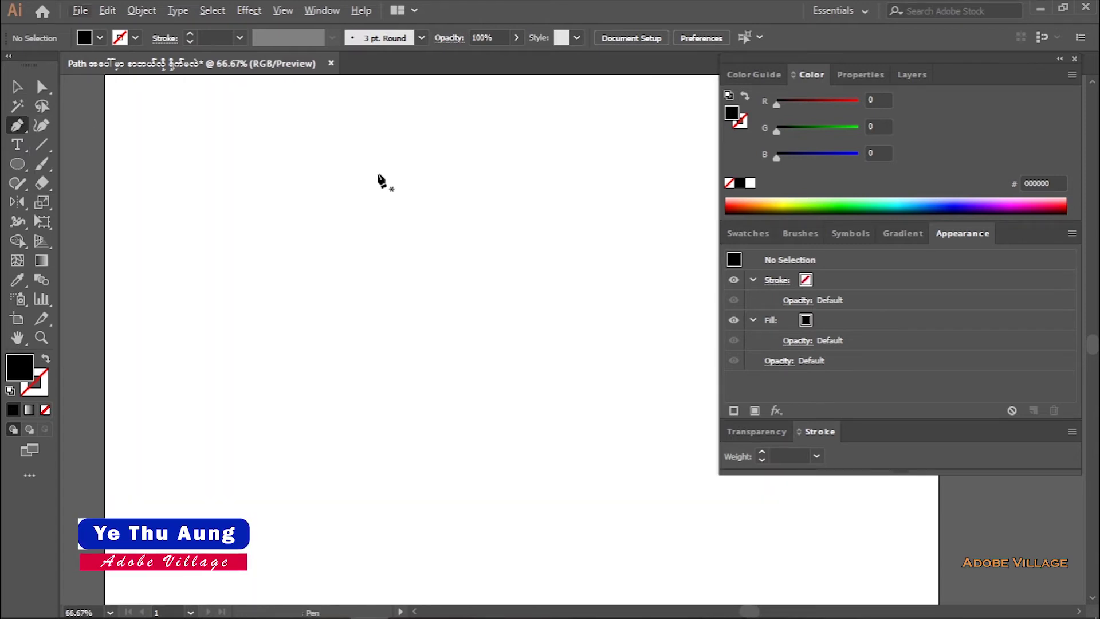
pyautogui.click(225, 232)
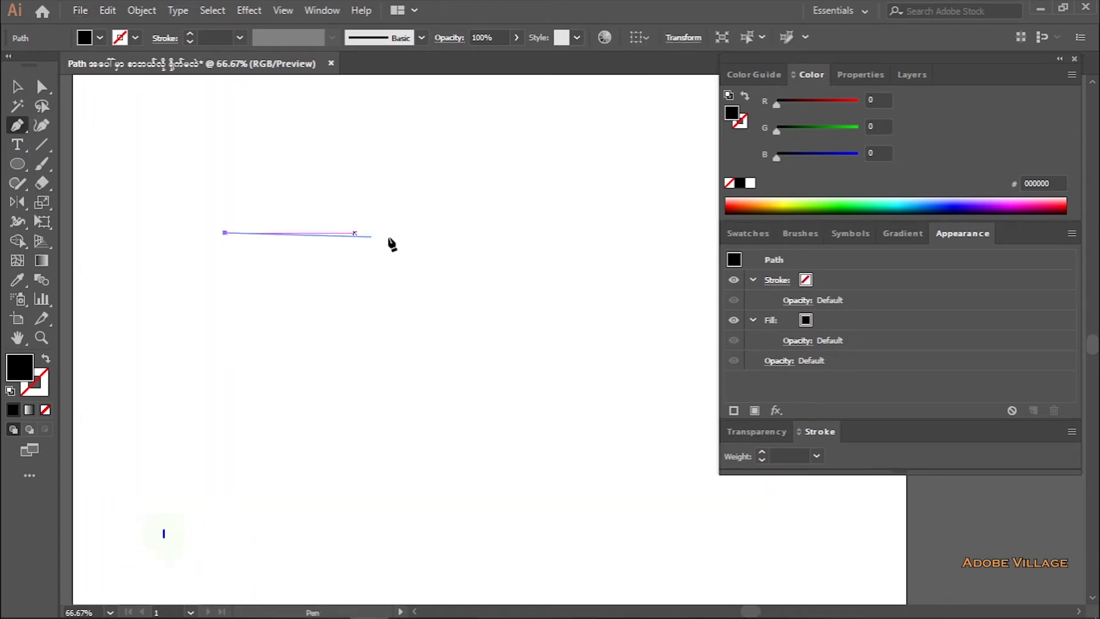
pyautogui.moveTo(394, 233); pyautogui.dragTo(461, 331)
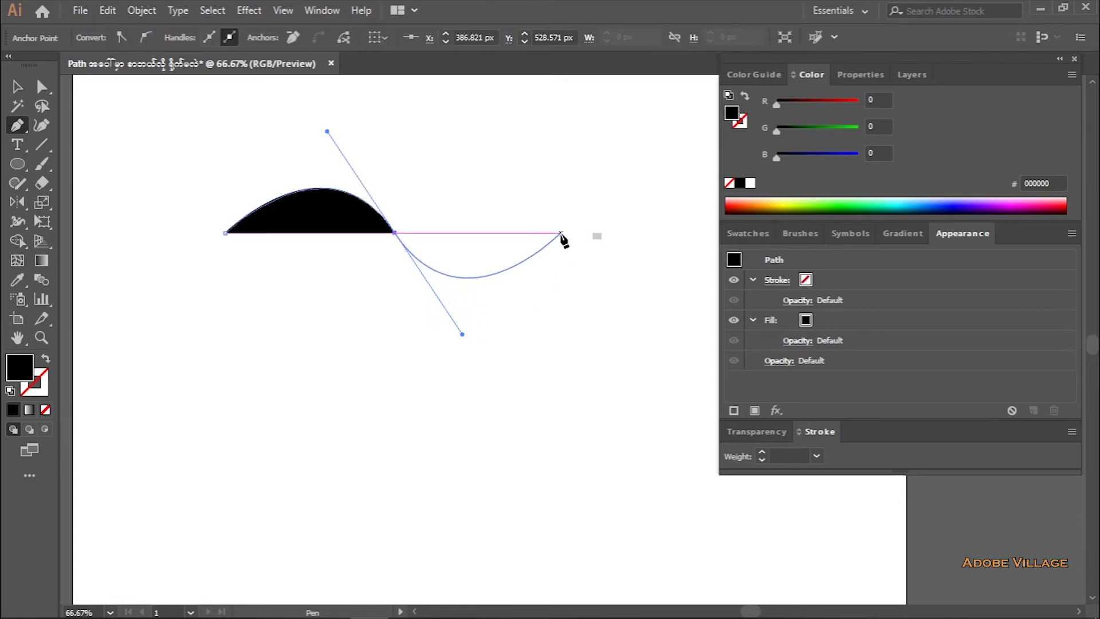
pyautogui.click(561, 233)
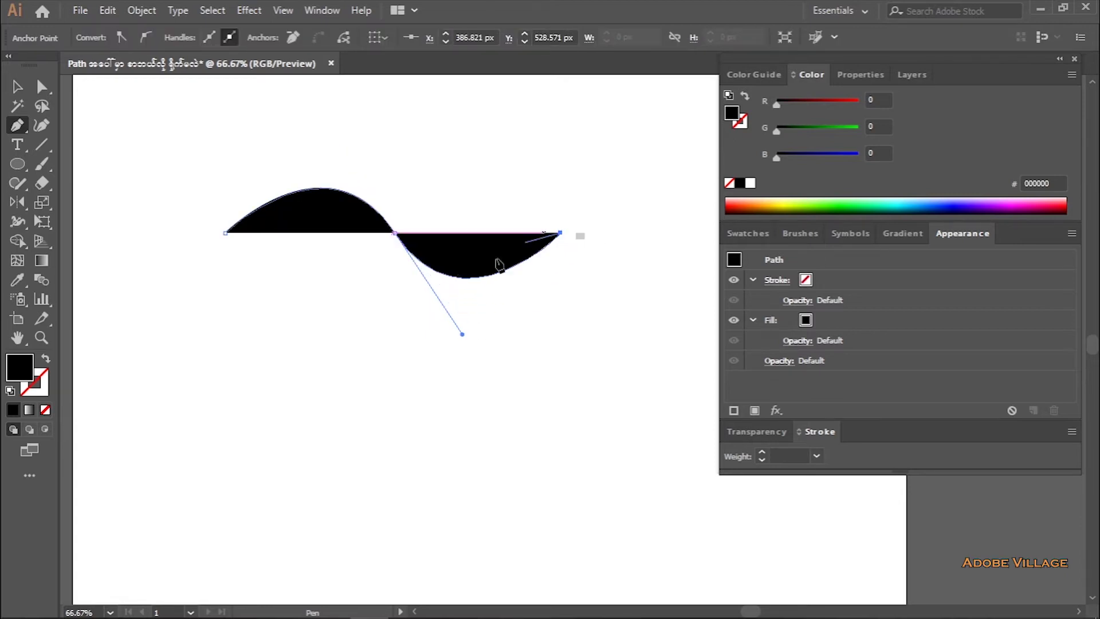
pyautogui.click(49, 359)
pyautogui.press('Escape')
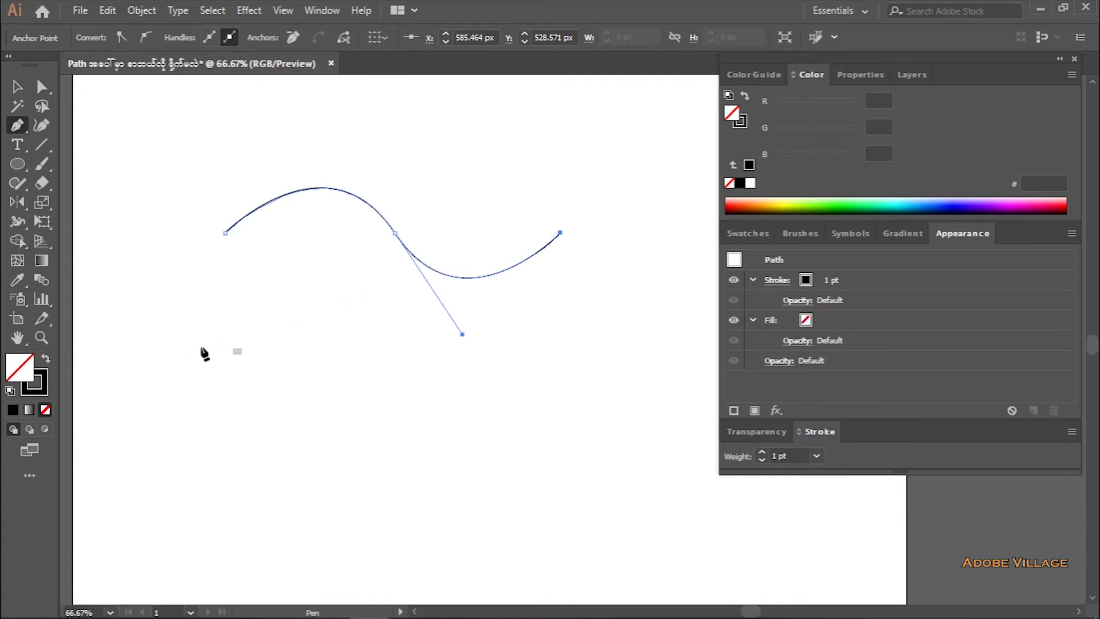
pyautogui.scroll(-1, 380, 282)
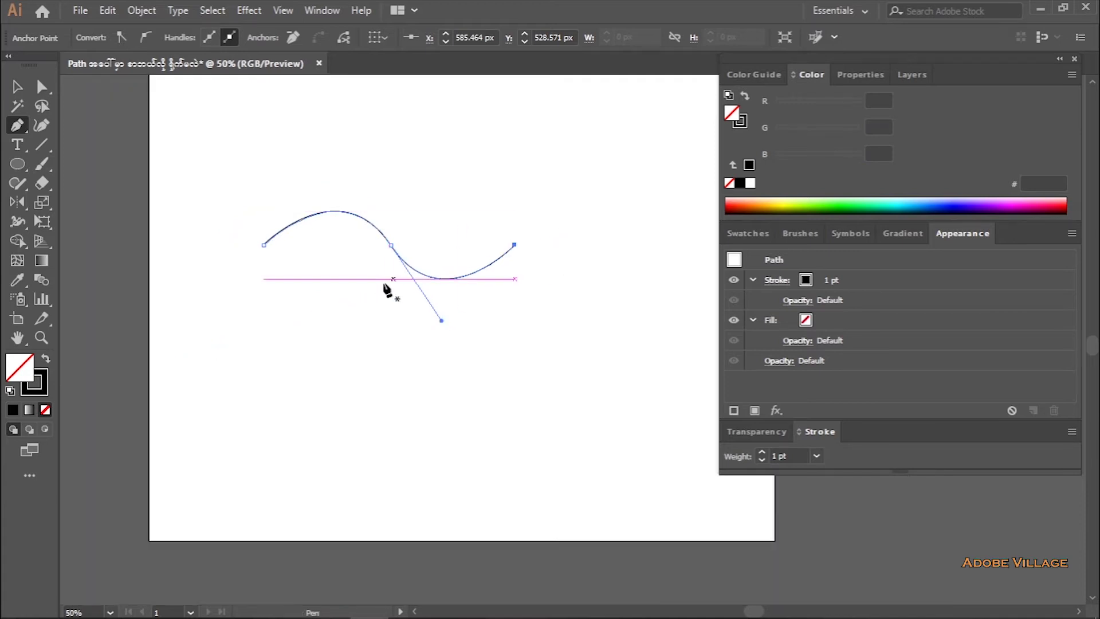
pyautogui.click(17, 145)
pyautogui.scroll(1, 295, 221)
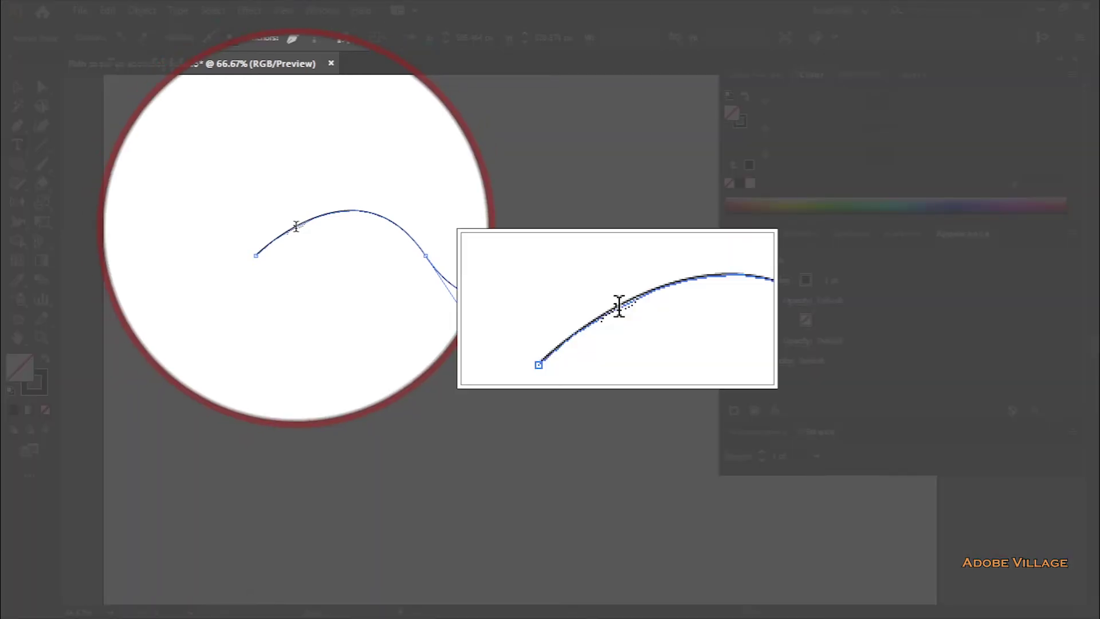
# Step: Type a line of random letters along the wavy curve, replacing the Lorem ipsum placeholder
pyautogui.click(291, 225)
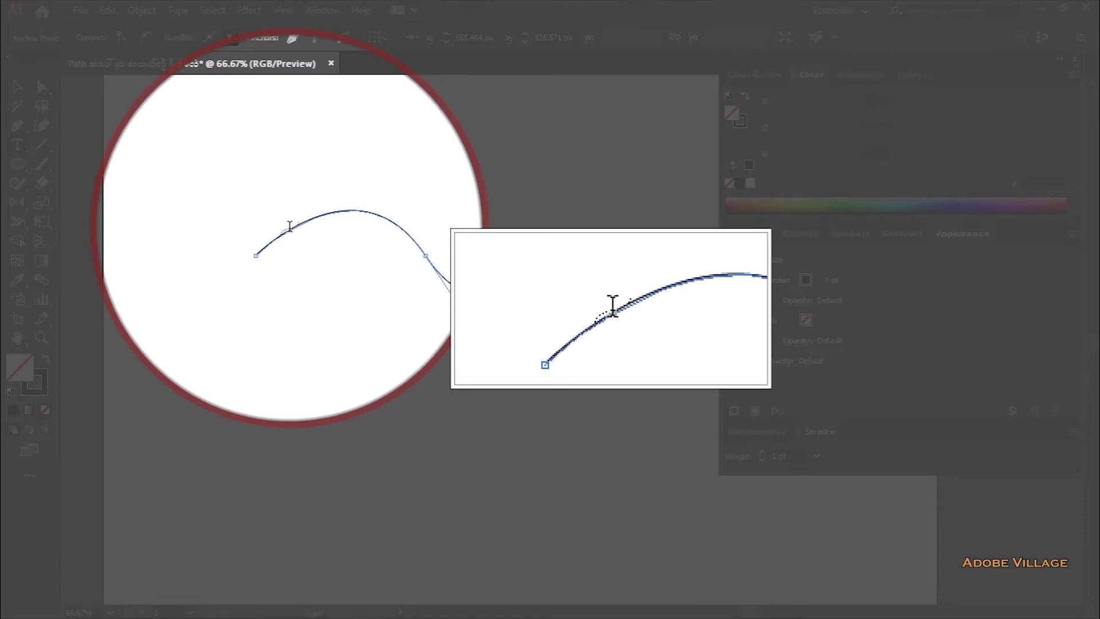
pyautogui.click(290, 226)
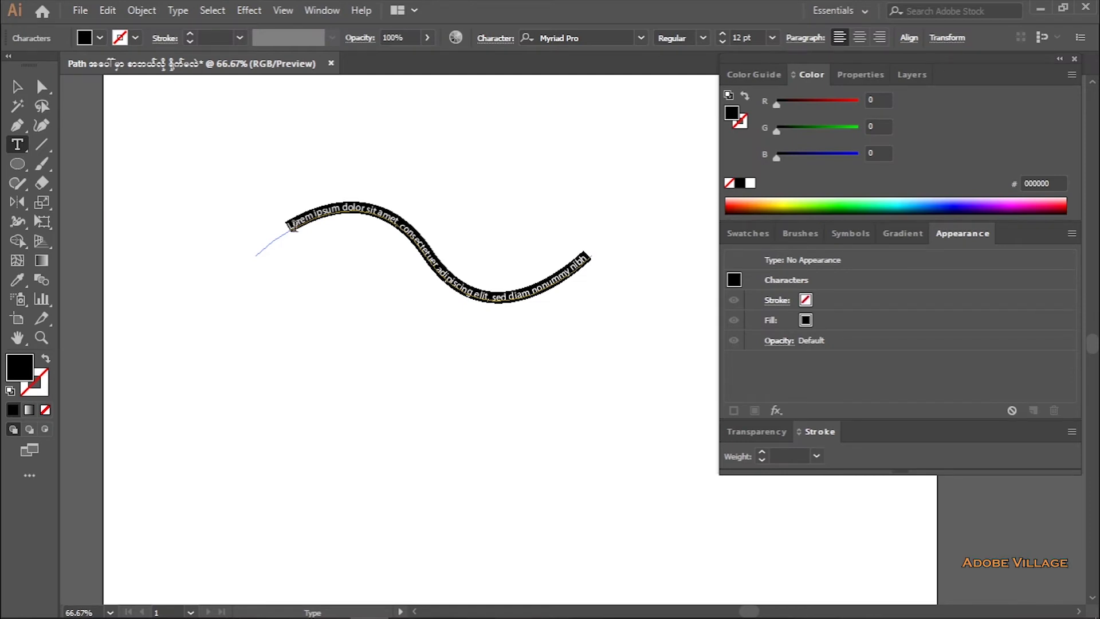
pyautogui.write('ifjeofjeoifeoifjeoifjroejfjeofjeofjeoifjeiojfoejfoejfeoifjeiofjeiofjioejfoeifjeofjefjfeoifje')
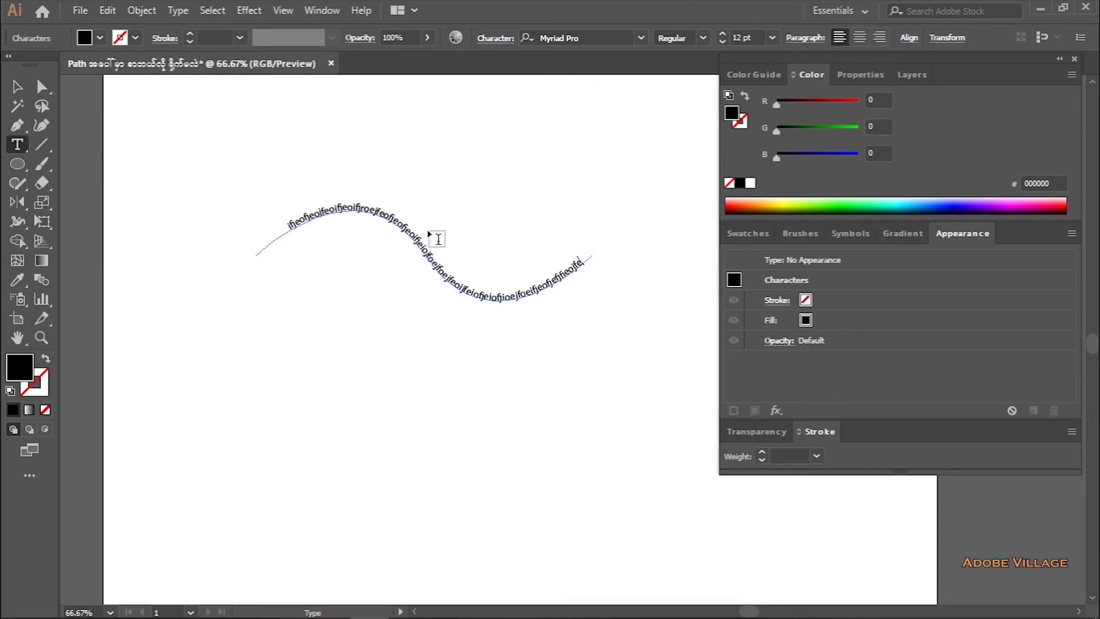
pyautogui.moveTo(17, 145); pyautogui.dragTo(81, 147)
pyautogui.moveTo(17, 124); pyautogui.dragTo(54, 128)
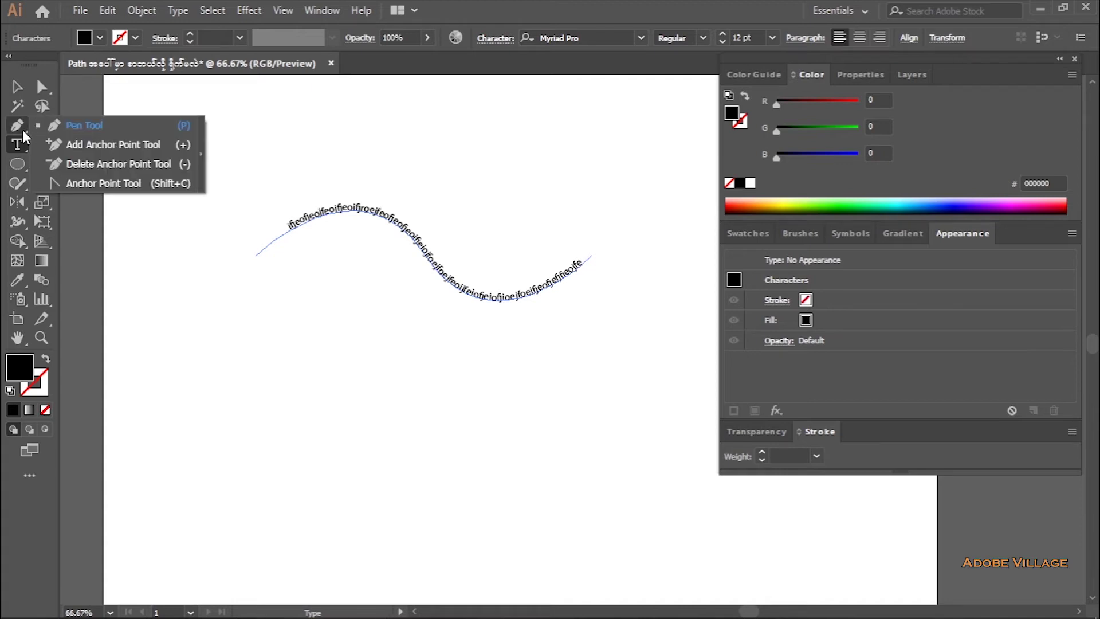
# Step: Draw a closed five-corner pentagon below the wave text with a 1 pt stroke and no fill
pyautogui.click(340, 285)
pyautogui.click(471, 382)
pyautogui.click(432, 526)
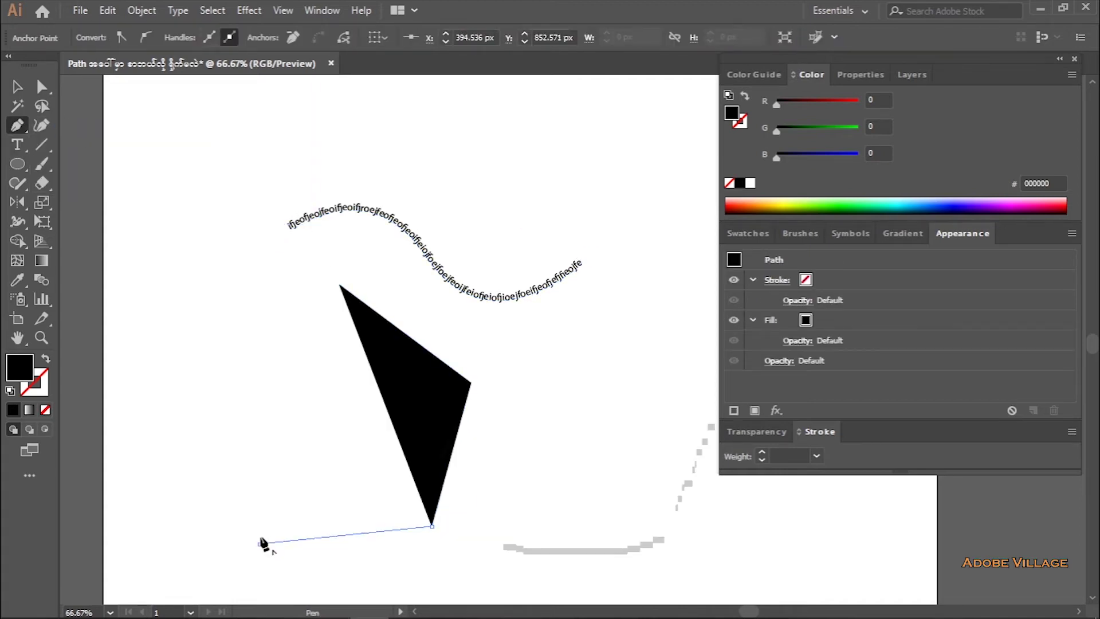
pyautogui.click(260, 543)
pyautogui.click(264, 444)
pyautogui.click(340, 285)
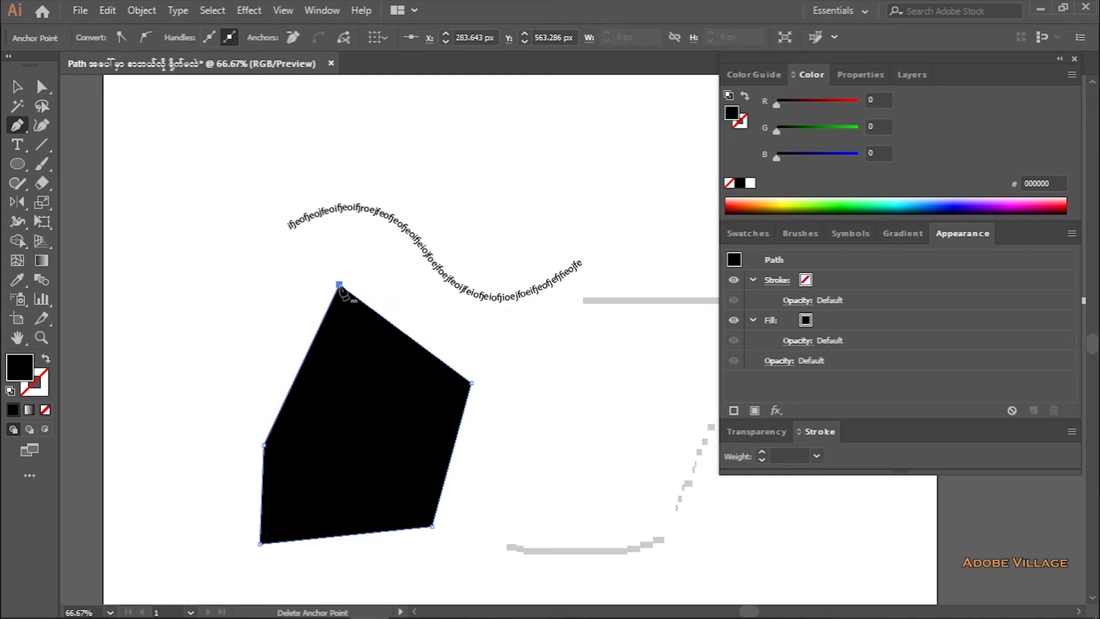
pyautogui.click(46, 358)
pyautogui.press('t')
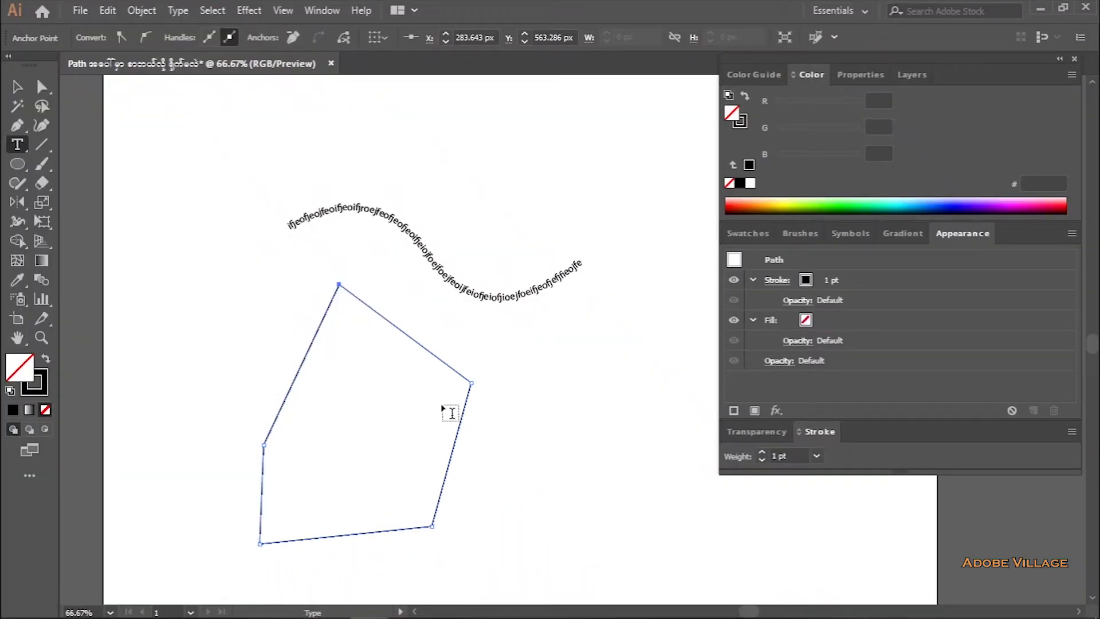
# Step: Type 'oewjopdjwio' as area text inside the pentagon
pyautogui.click(439, 427)
pyautogui.write('oewjopdjwio')
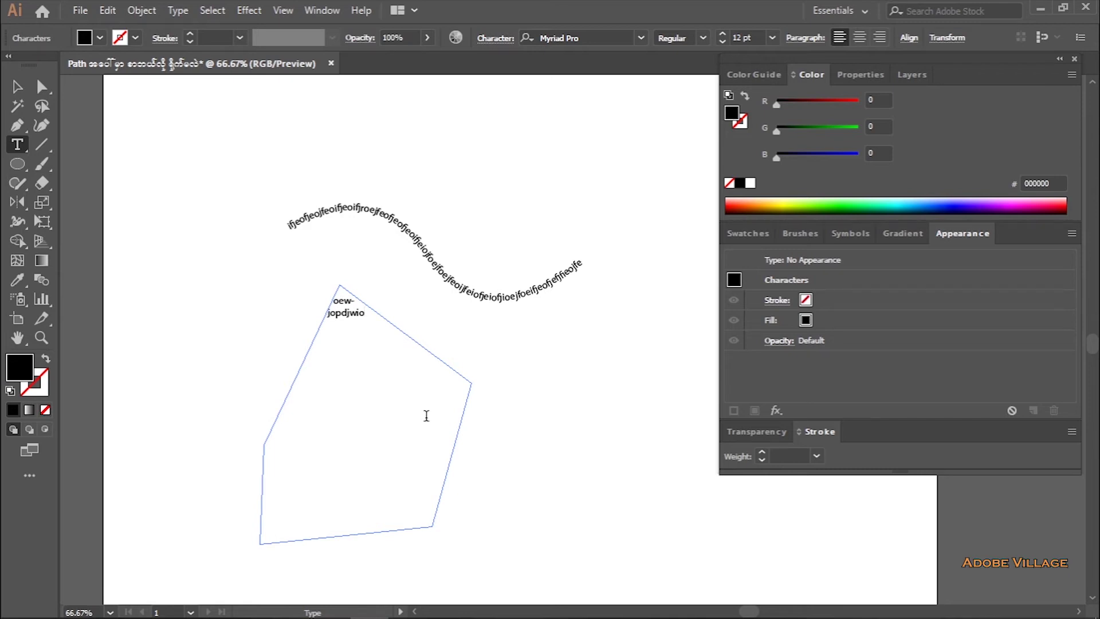
pyautogui.press('Escape')
pyautogui.press('d')
pyautogui.press('o')
pyautogui.press('j')
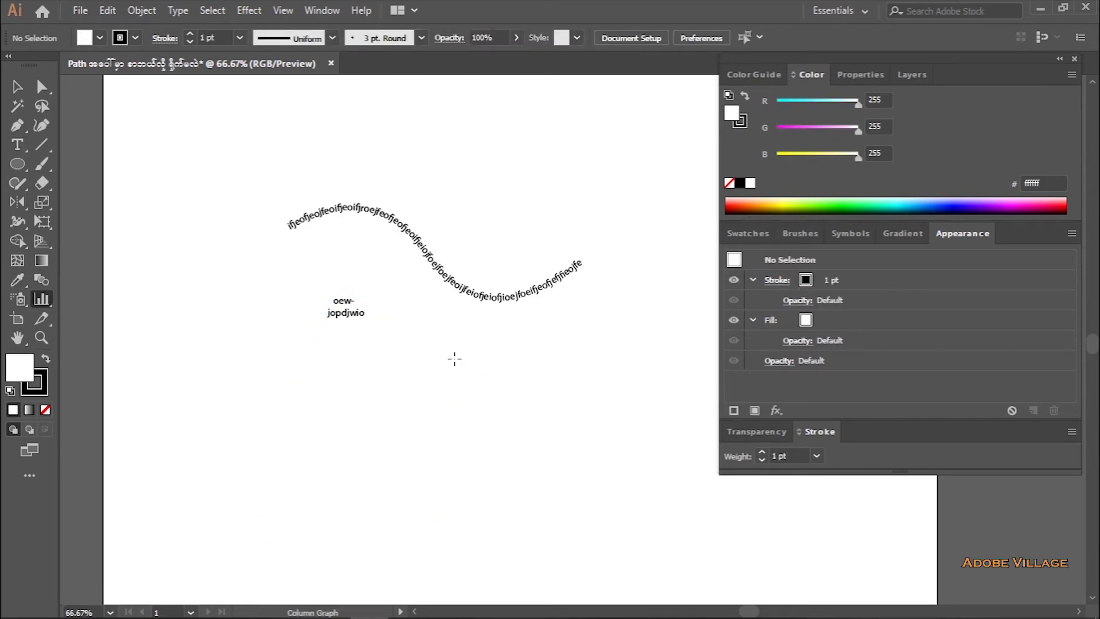
# Step: Marquee-select all artwork on the artboard and delete it
pyautogui.press('t')
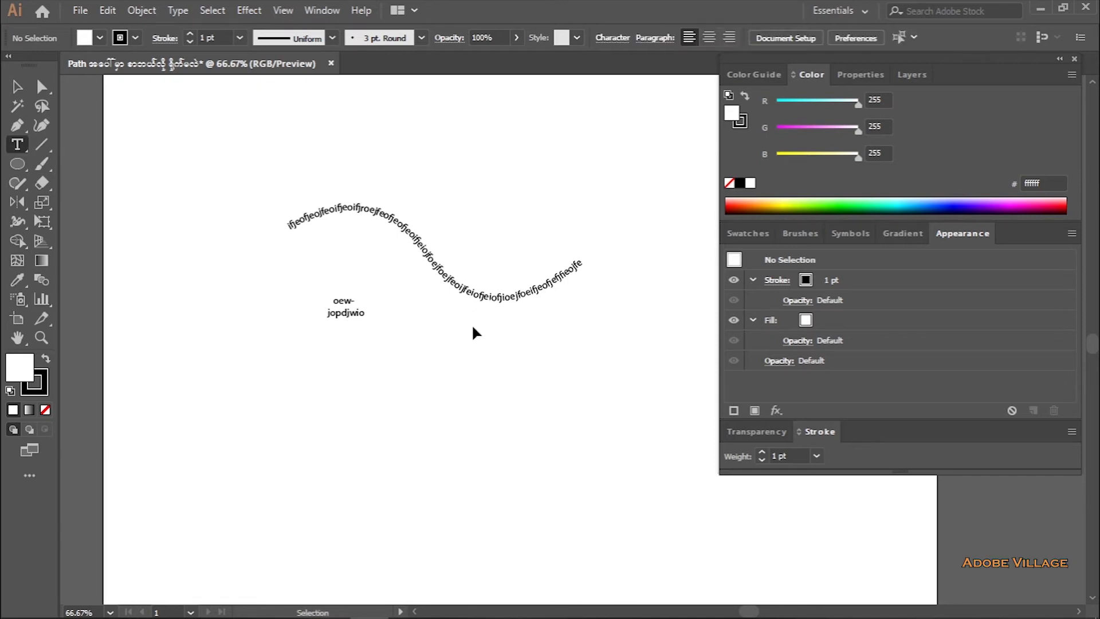
pyautogui.click(512, 330)
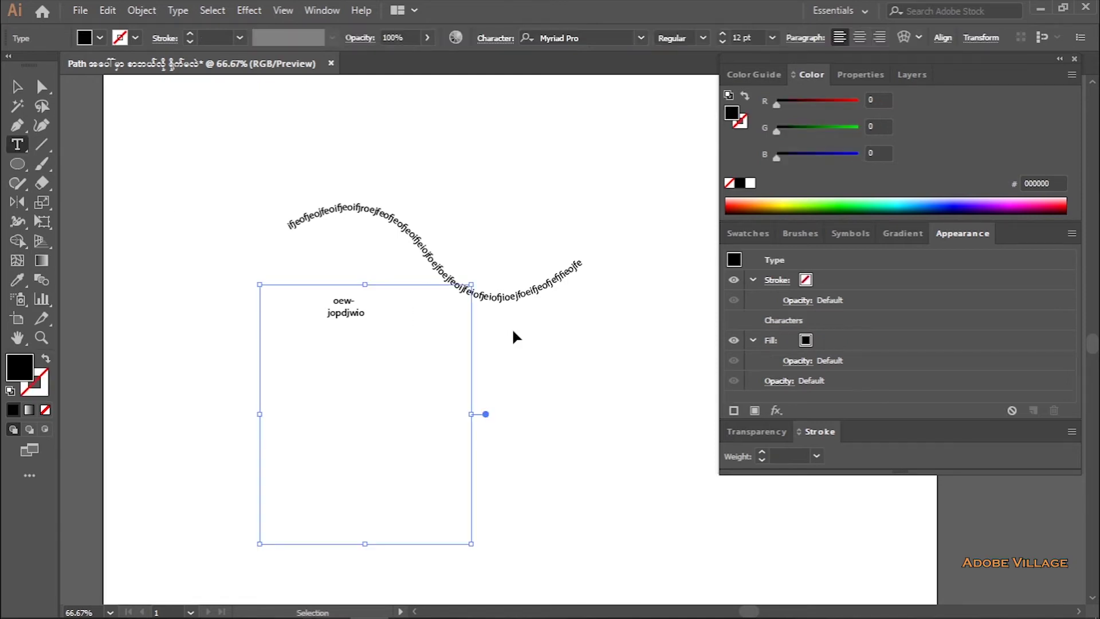
pyautogui.click(17, 86)
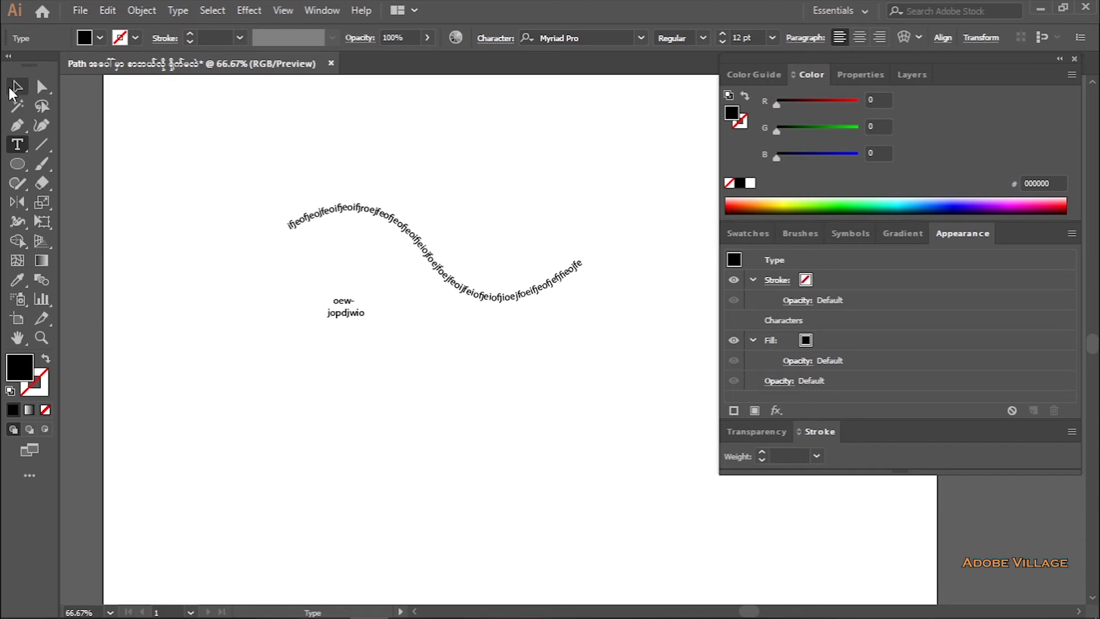
pyautogui.moveTo(193, 135); pyautogui.dragTo(657, 541)
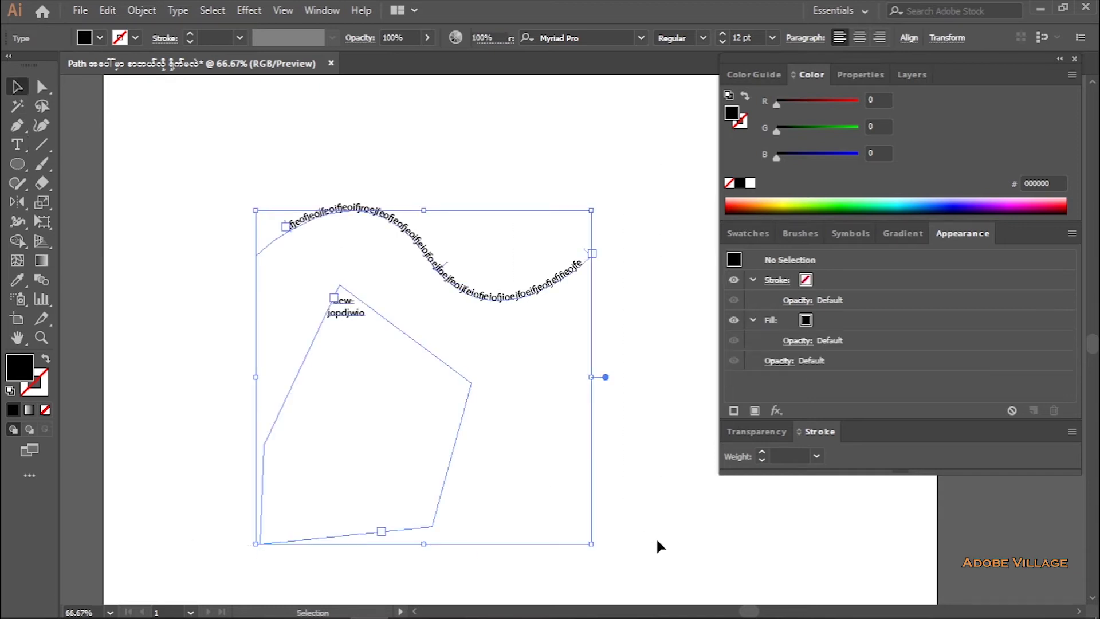
pyautogui.press('Delete')
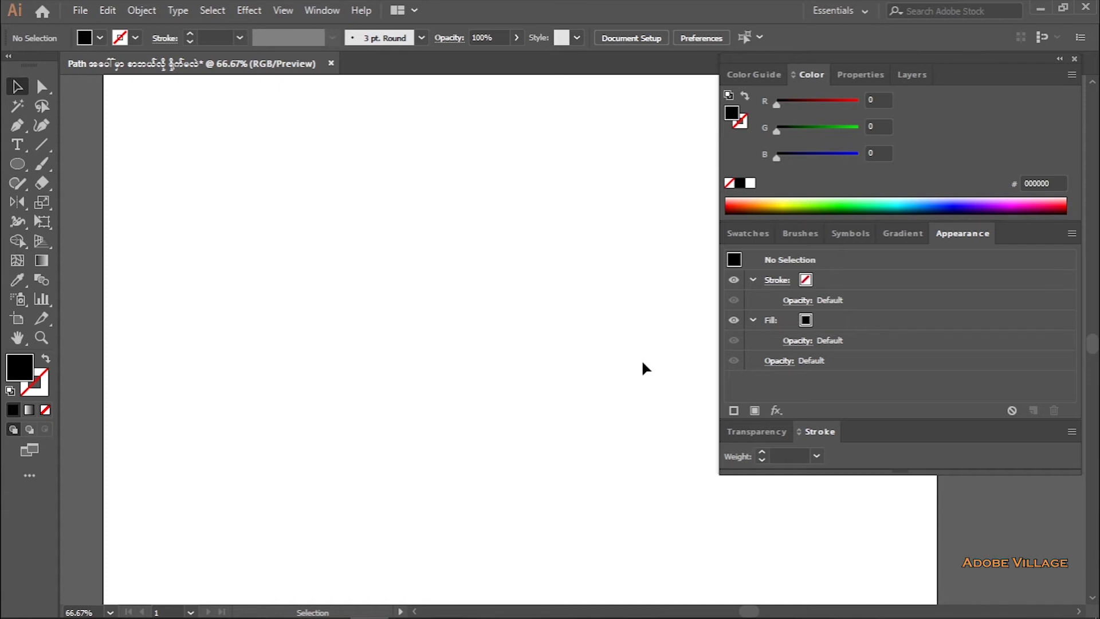
# Step: Draw a large circle near the artboard centre and delete the leftover text above it
pyautogui.moveTo(18, 164); pyautogui.dragTo(63, 204)
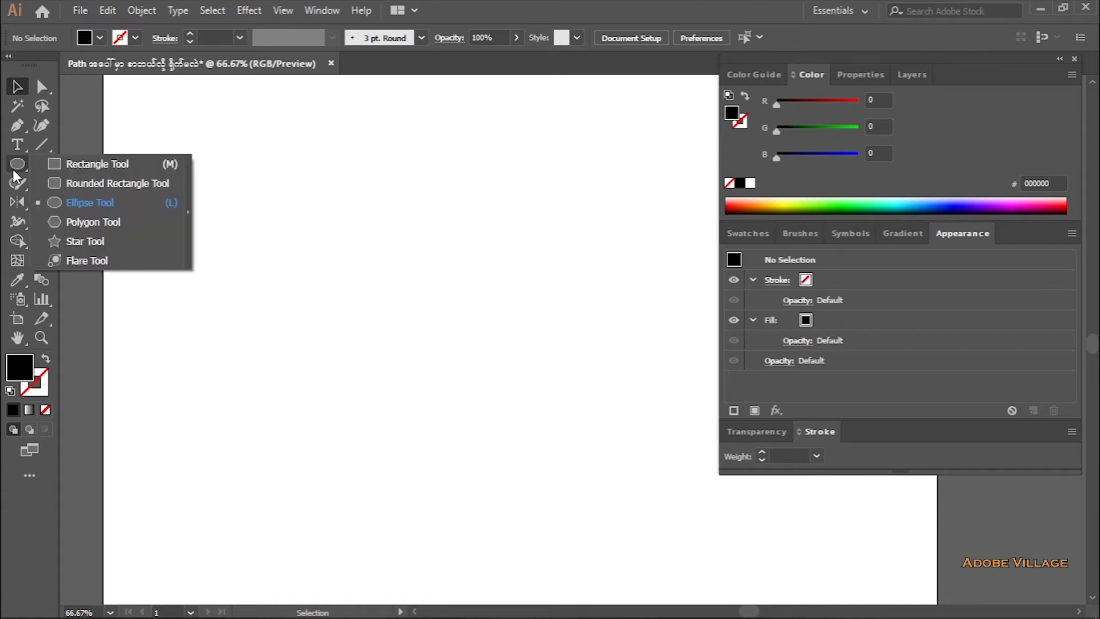
pyautogui.moveTo(308, 213); pyautogui.dragTo(640, 490)
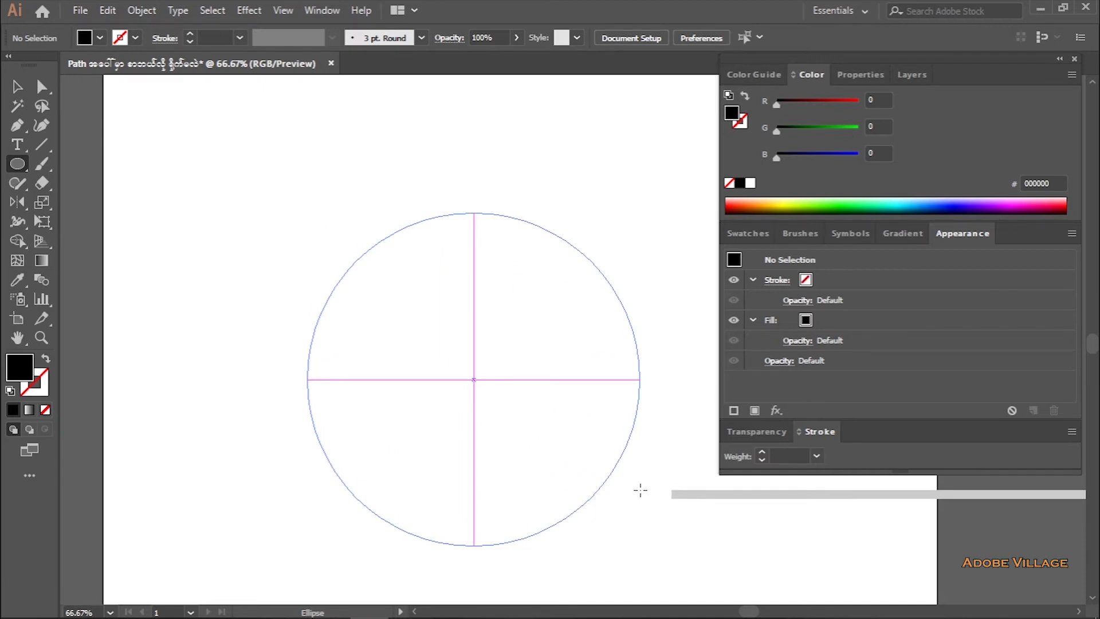
pyautogui.moveTo(640, 490); pyautogui.dragTo(641, 490)
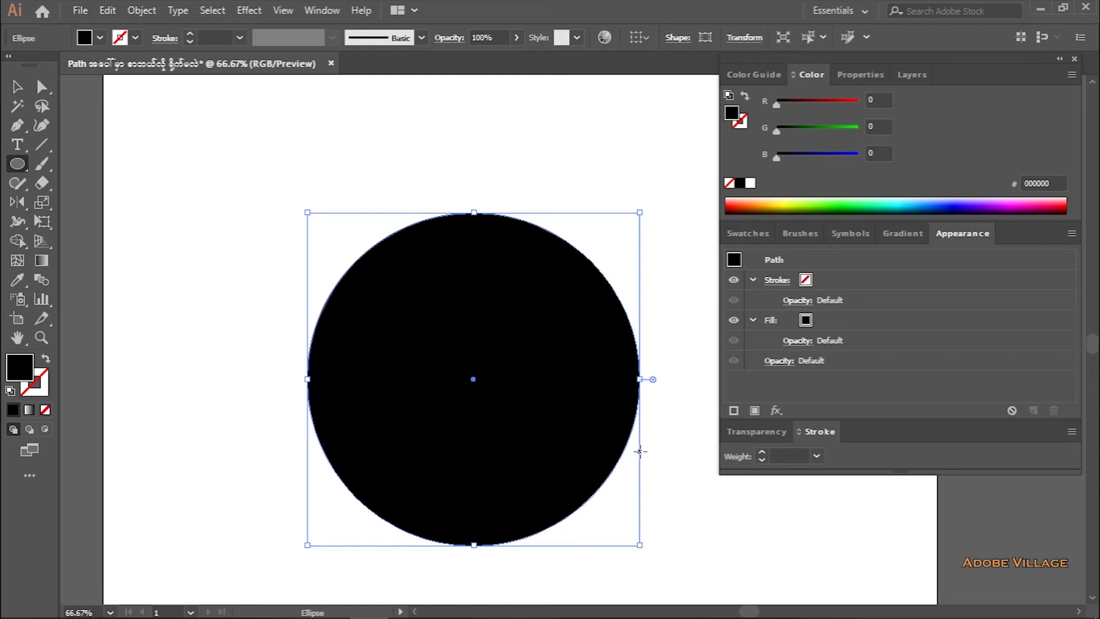
pyautogui.scroll(-1, 633, 447)
pyautogui.click(16, 86)
pyautogui.moveTo(332, 94); pyautogui.dragTo(605, 175)
pyautogui.press('Delete')
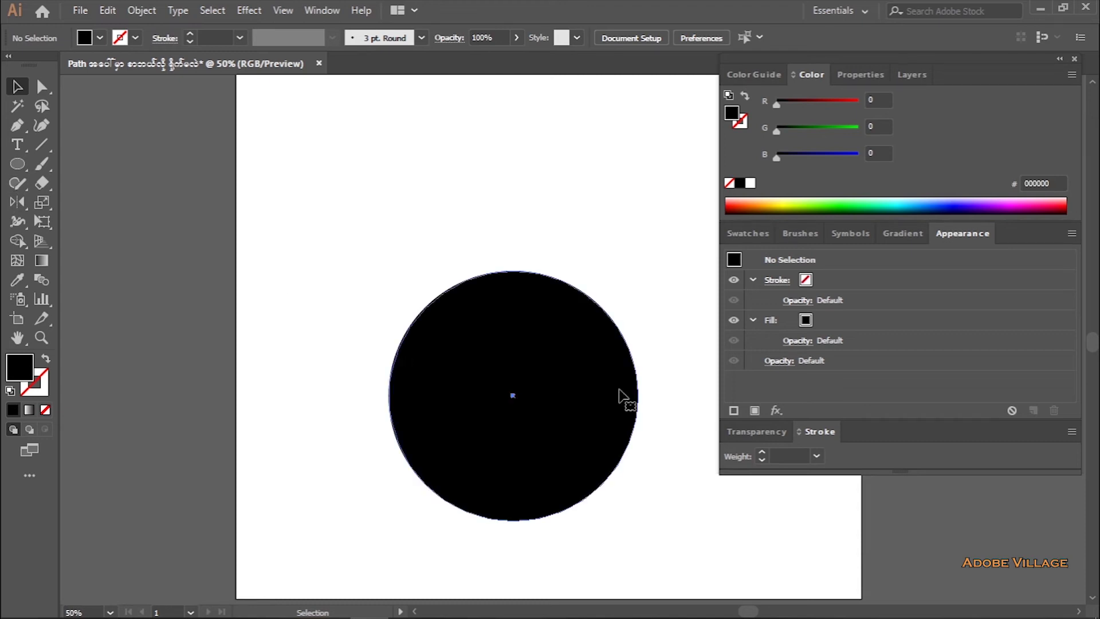
# Step: Move the circle up and make it a 1 pt black outline with no fill
pyautogui.click(622, 392)
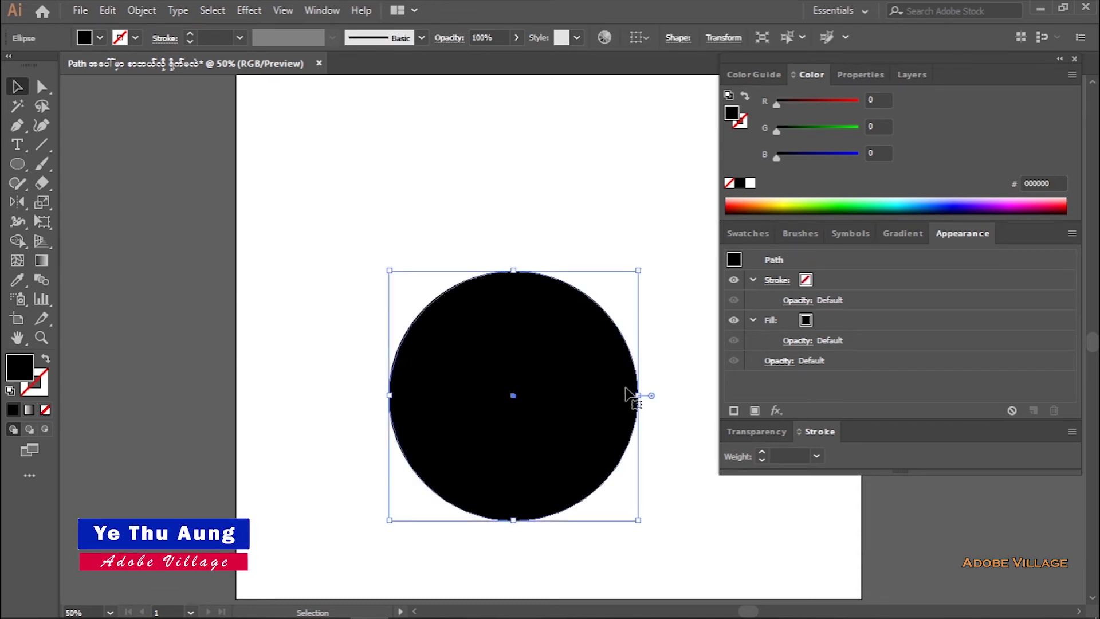
pyautogui.moveTo(567, 383); pyautogui.dragTo(592, 288)
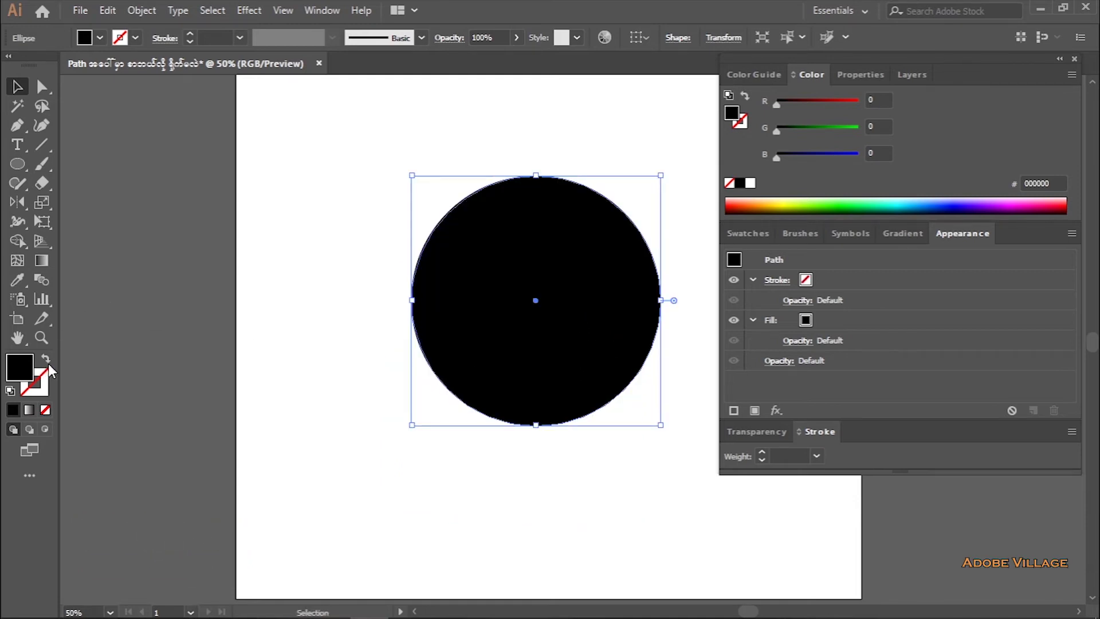
pyautogui.click(45, 359)
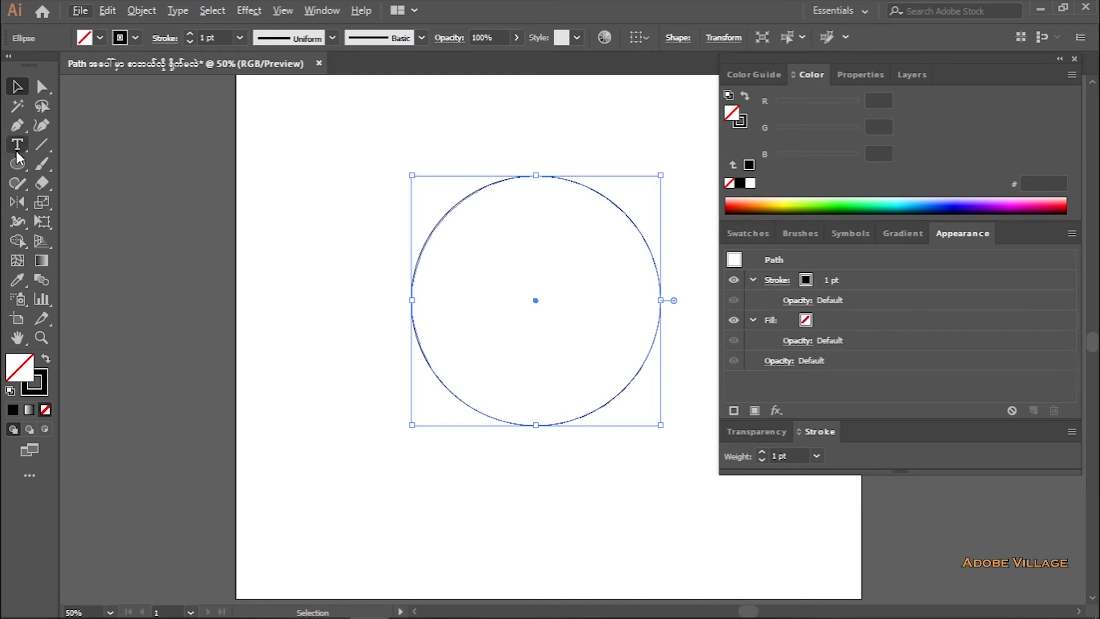
# Step: Turn the circle's top edge into path type with the Type on a Path tool and clear its placeholder text
pyautogui.moveTo(18, 150); pyautogui.dragTo(53, 143)
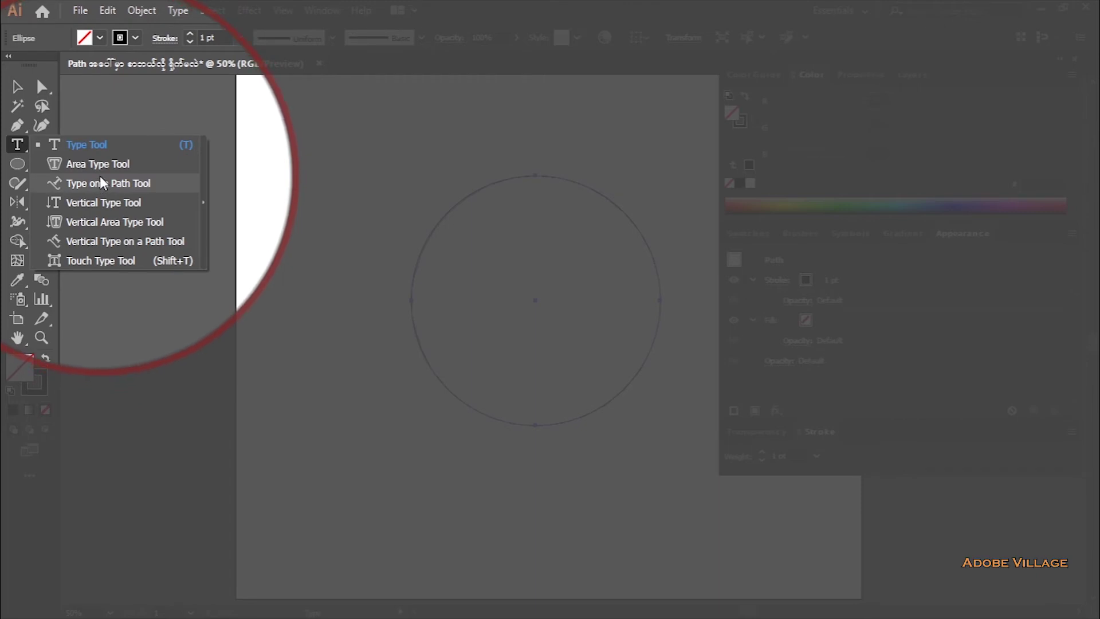
pyautogui.click(101, 183)
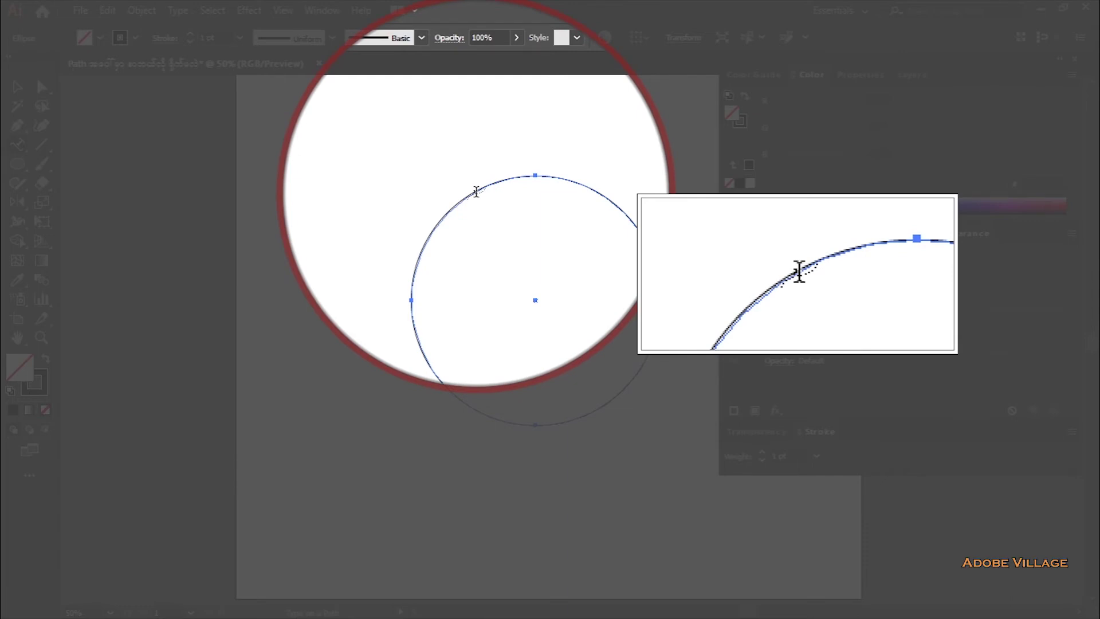
pyautogui.click(476, 191)
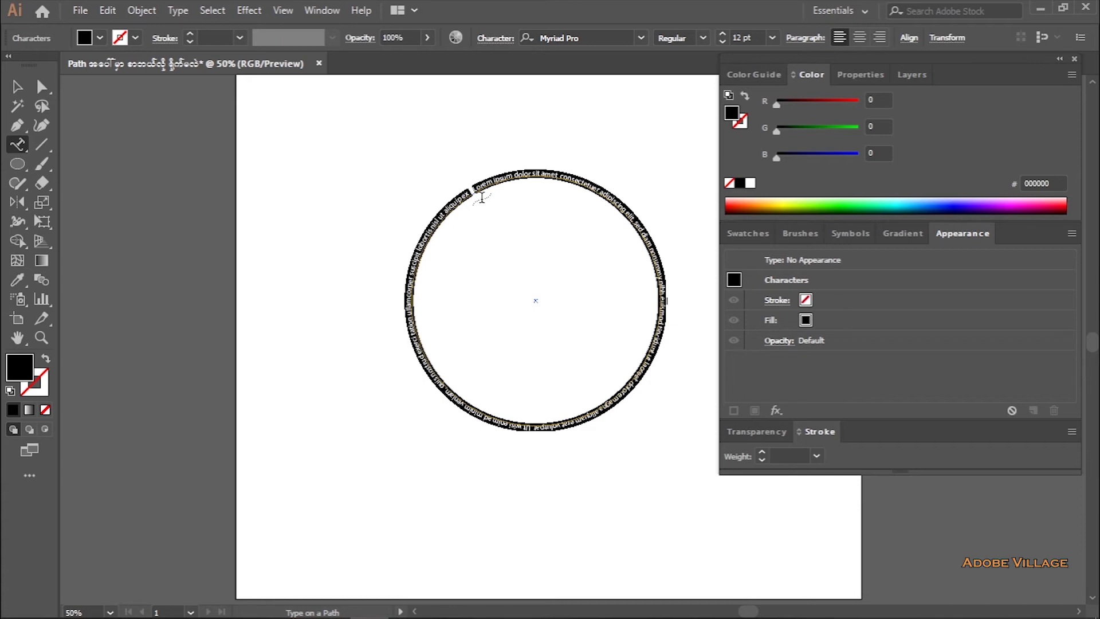
pyautogui.press('BackSpace')
pyautogui.write('jfejfoejfoejfeojfeojfeojfeoj')
pyautogui.press('BackSpace')
pyautogui.press('BackSpace')
pyautogui.press('BackSpace')
pyautogui.press('BackSpace')
pyautogui.press('BackSpace')
pyautogui.press('BackSpace')
pyautogui.press('BackSpace')
pyautogui.press('BackSpace')
pyautogui.press('BackSpace')
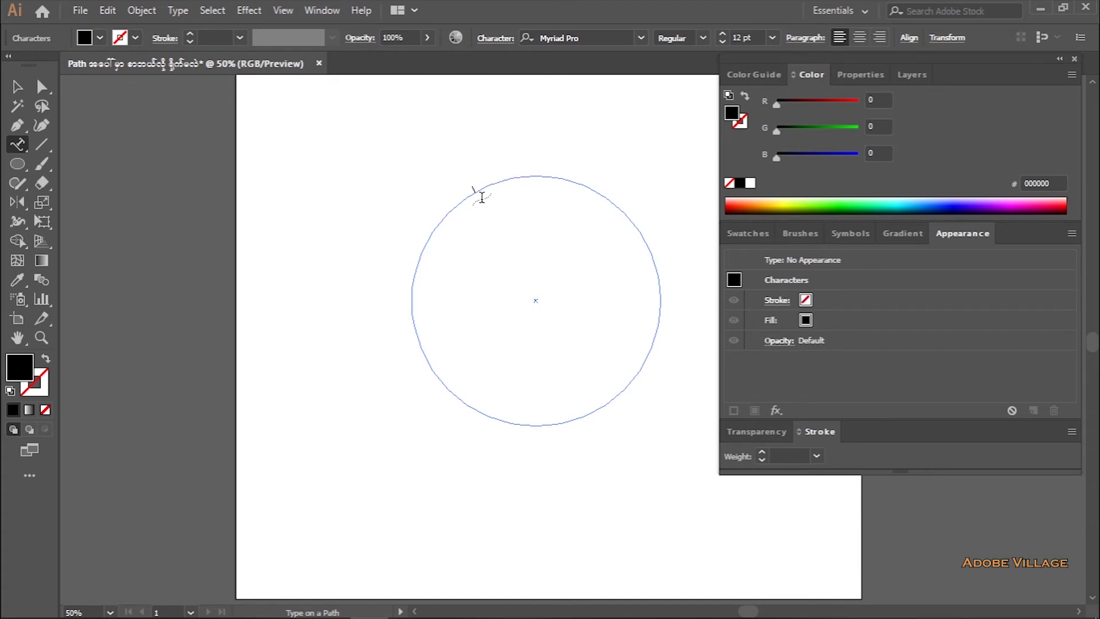
# Step: Type 'Adobe Village မှ ကြိုဆိုပါတယ်' along the circle and exit text editing
pyautogui.hotkey('ctrl', '1')
pyautogui.write('A')
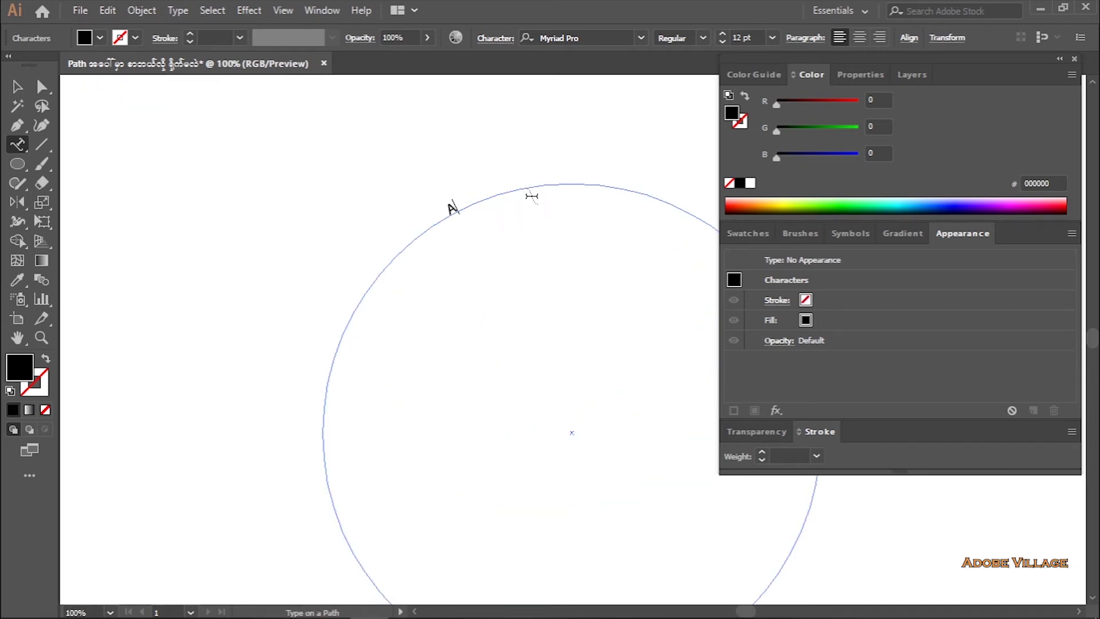
pyautogui.write('dobe')
pyautogui.write(' Village မှ ကြိုဆိုပါတယ်')
pyautogui.press('Escape')
pyautogui.hotkey('ctrl', '-')
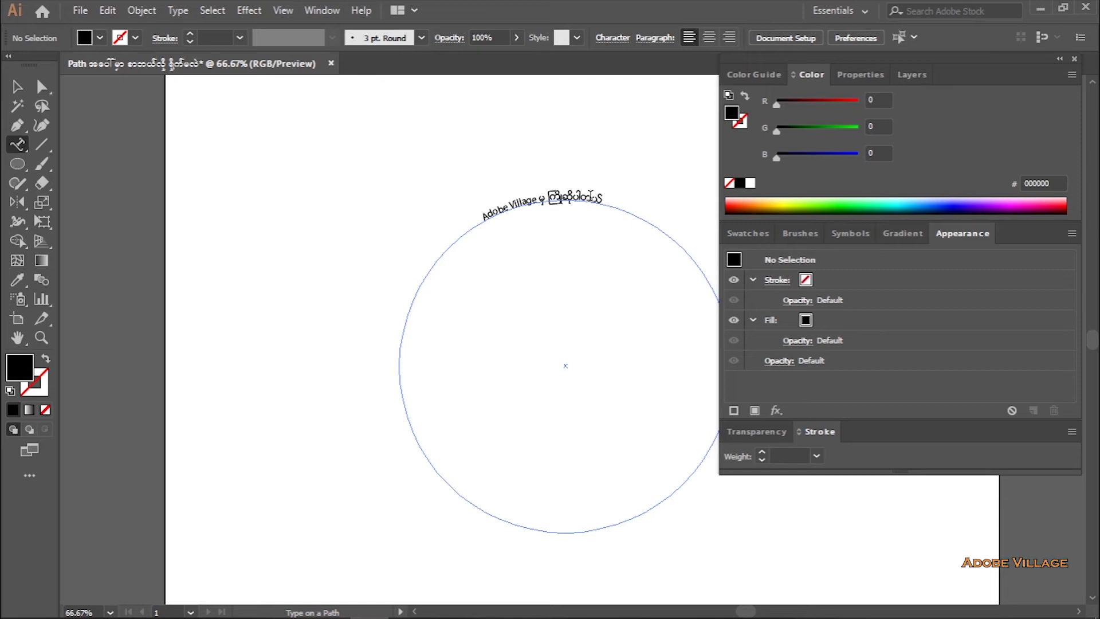
pyautogui.press('Escape')
# Step: Select the path type with Direct Selection and drag its start bracket round to the circle's left side
pyautogui.click(43, 88)
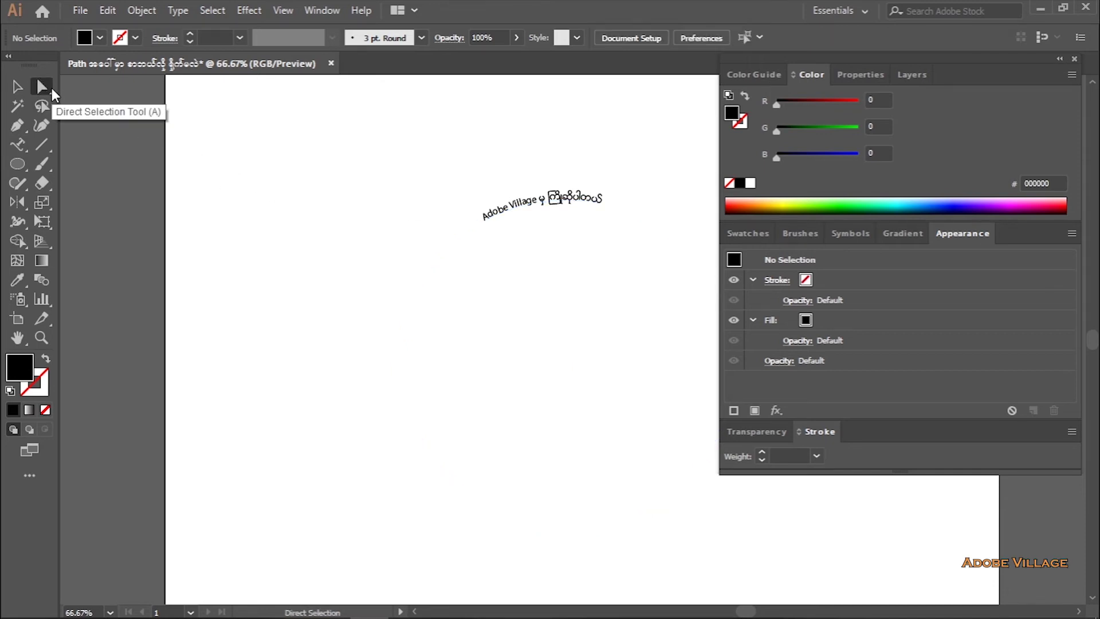
pyautogui.click(542, 215)
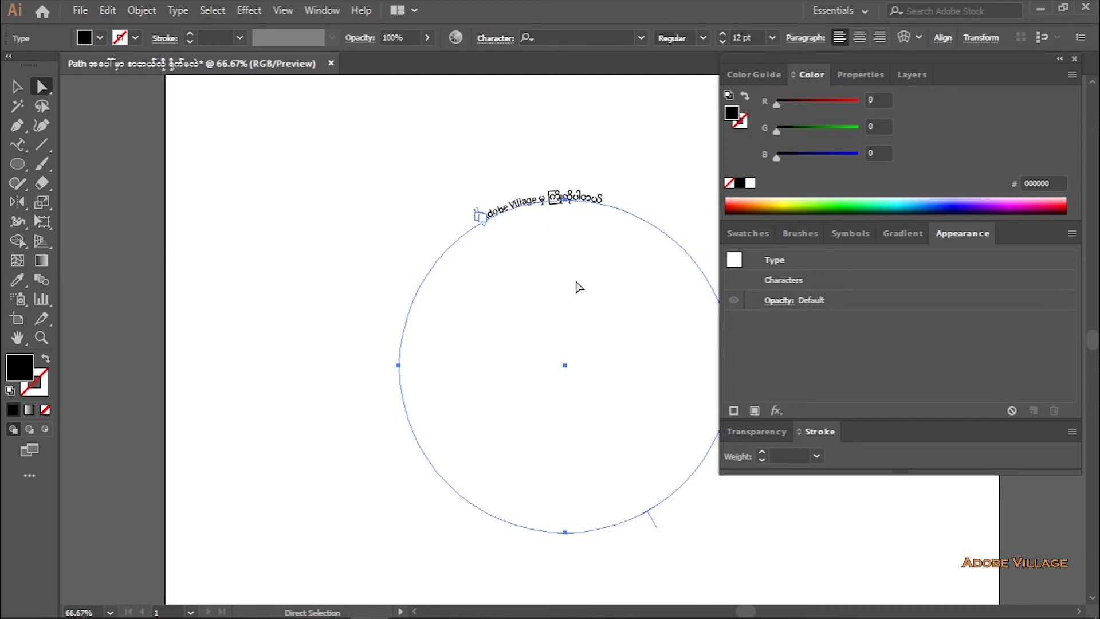
pyautogui.scroll(1, 546, 248)
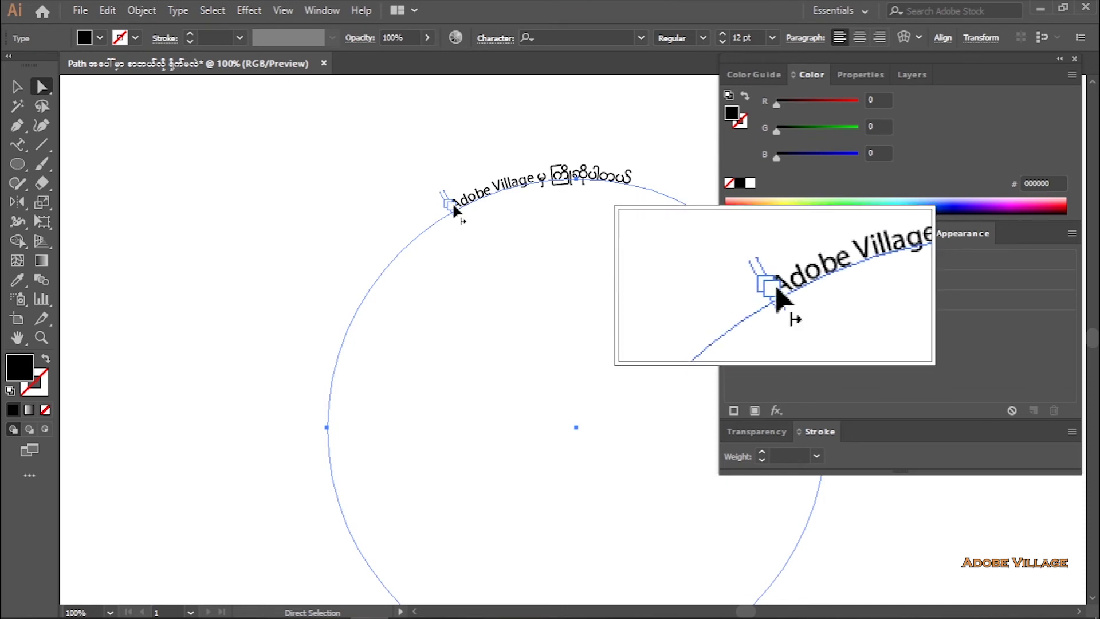
pyautogui.moveTo(452, 204); pyautogui.dragTo(530, 191)
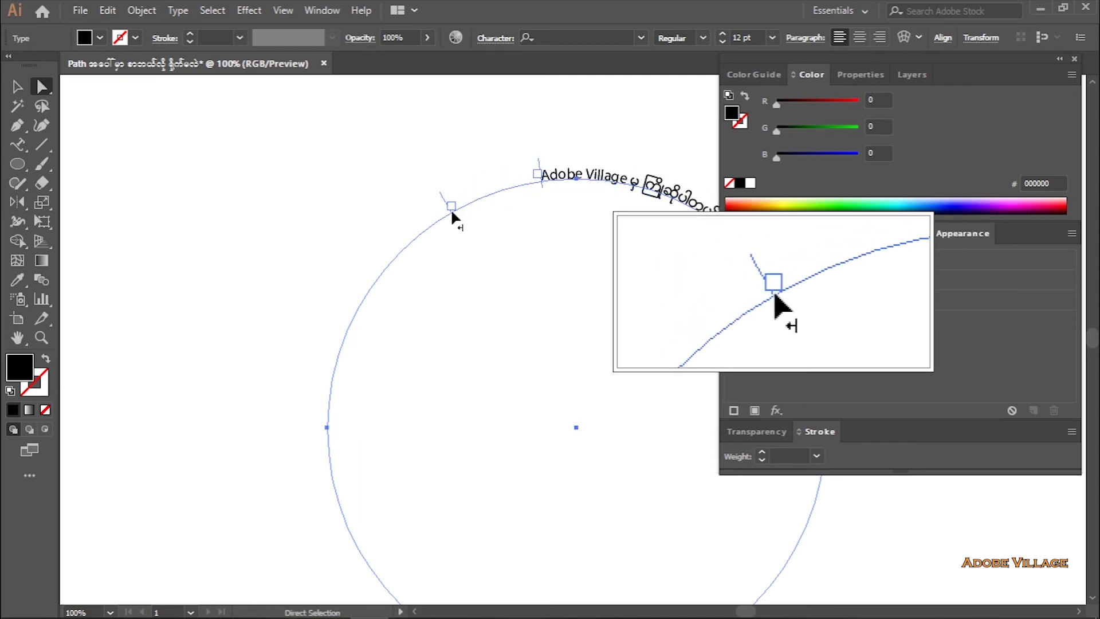
pyautogui.moveTo(454, 211); pyautogui.dragTo(254, 315)
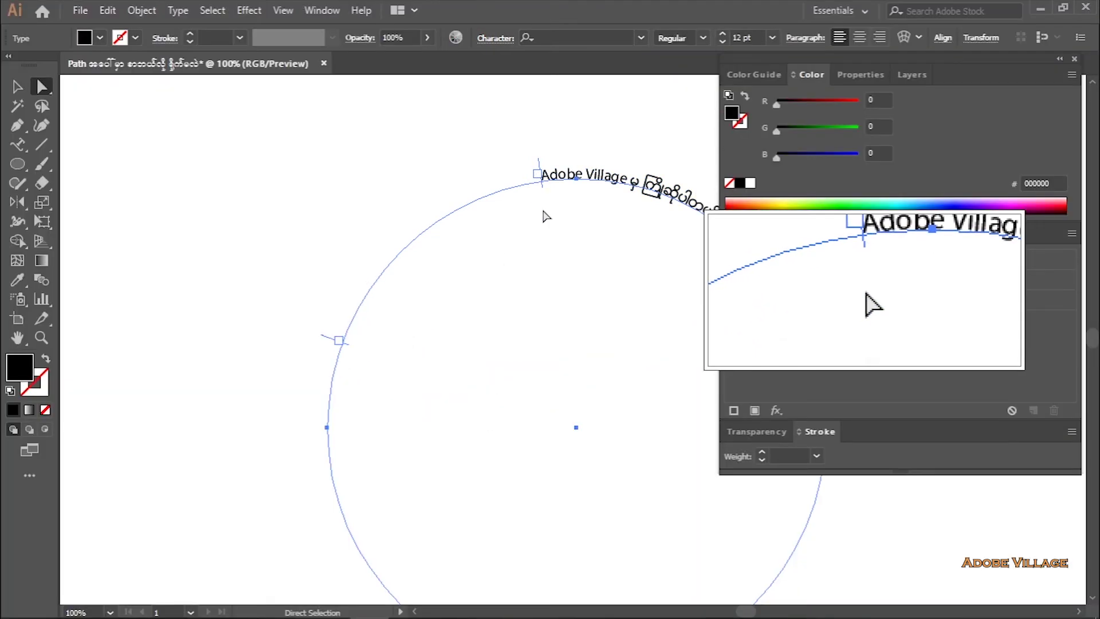
pyautogui.moveTo(537, 176)
pyautogui.mouseDown()
pyautogui.moveTo(287, 240)
pyautogui.moveTo(289, 366)
pyautogui.mouseUp()
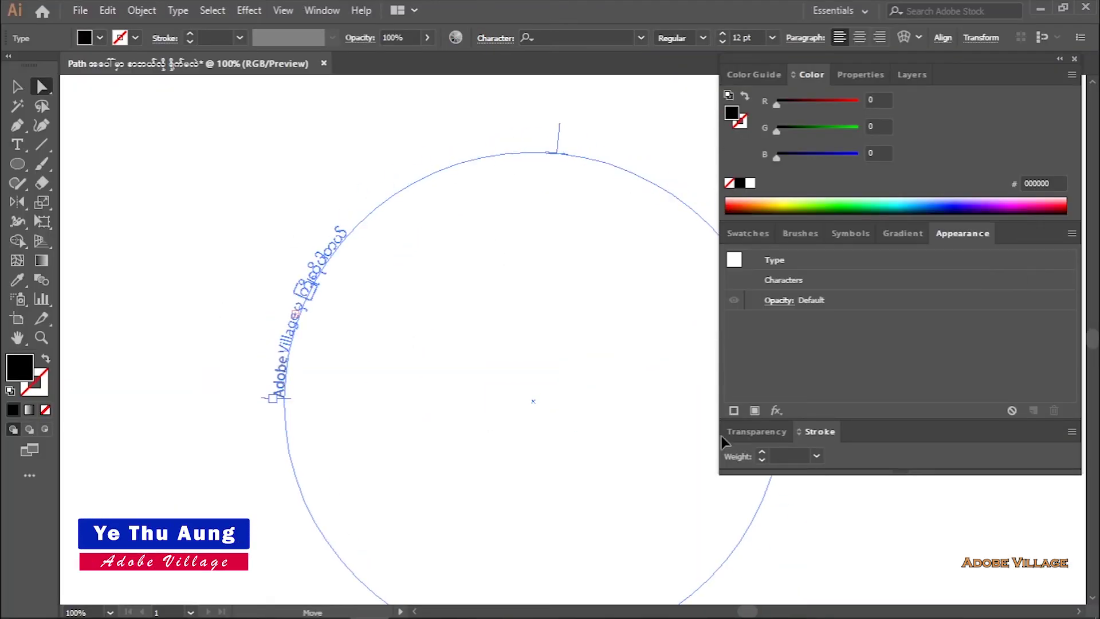
pyautogui.hotkey('ctrl', '-')
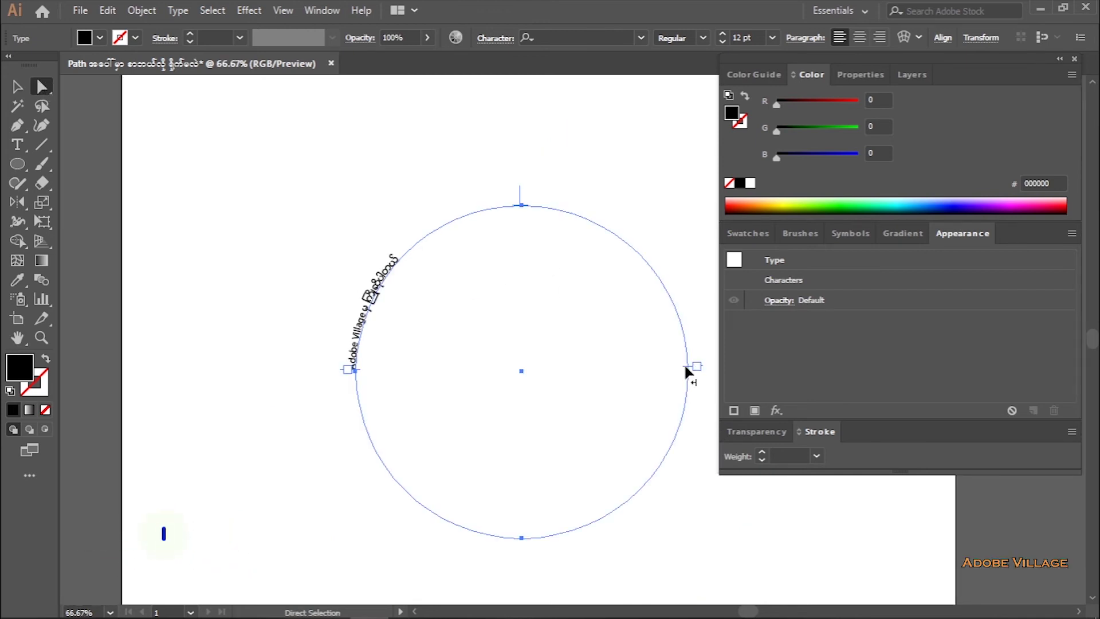
# Step: Move the text's end bracket down the right side and reposition its start bracket along the circle
pyautogui.moveTo(687, 372); pyautogui.dragTo(691, 404)
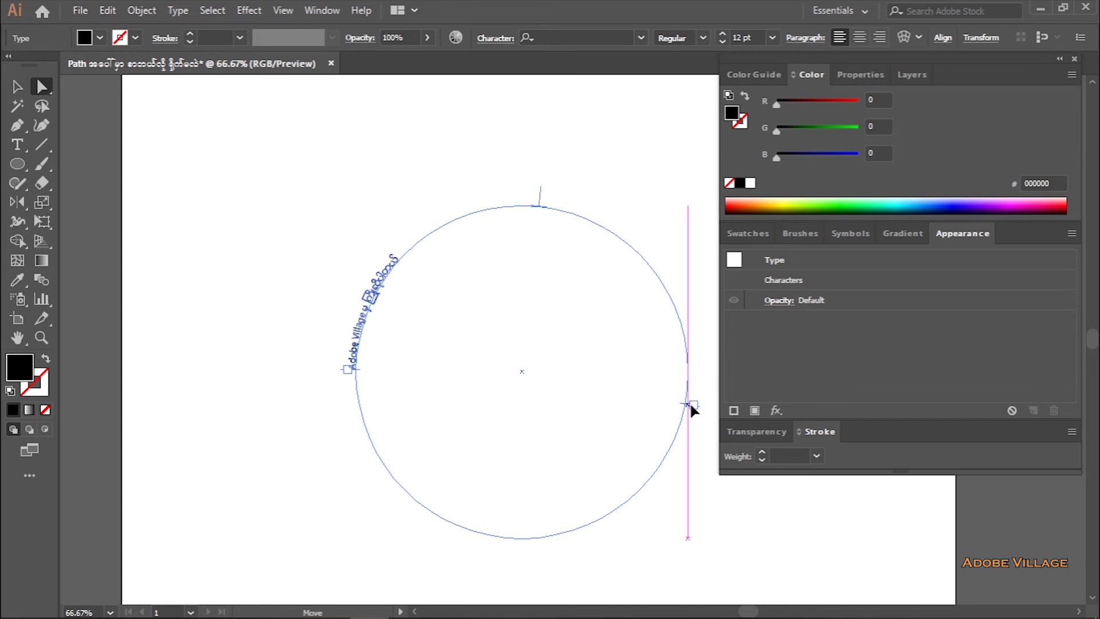
pyautogui.moveTo(349, 368); pyautogui.dragTo(351, 408)
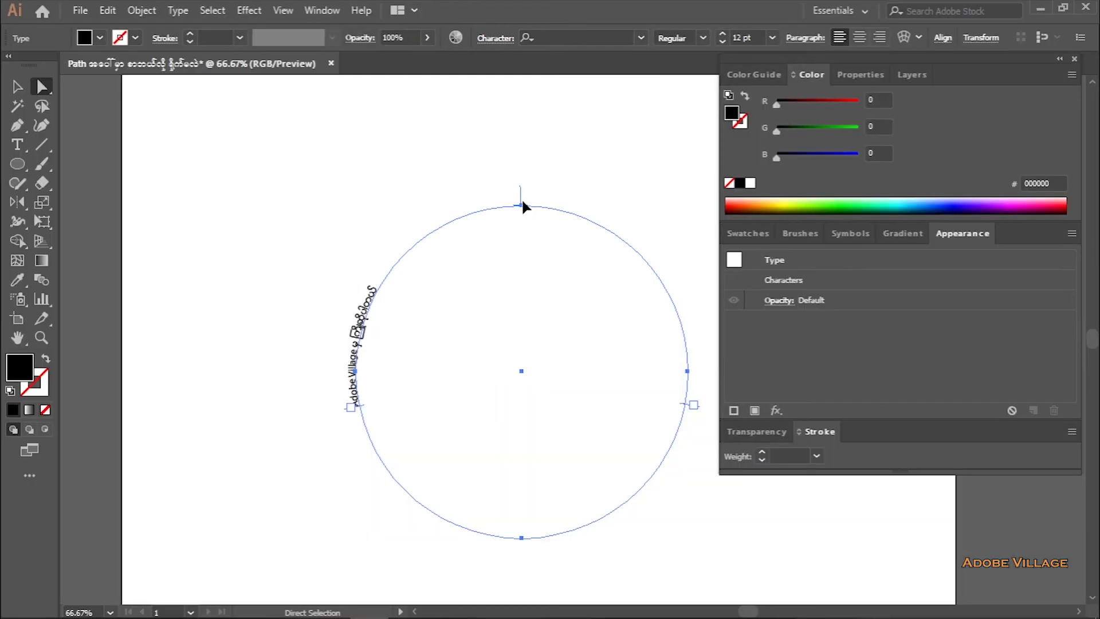
pyautogui.moveTo(523, 205)
pyautogui.mouseDown()
pyautogui.moveTo(645, 258)
pyautogui.moveTo(633, 238)
pyautogui.mouseUp()
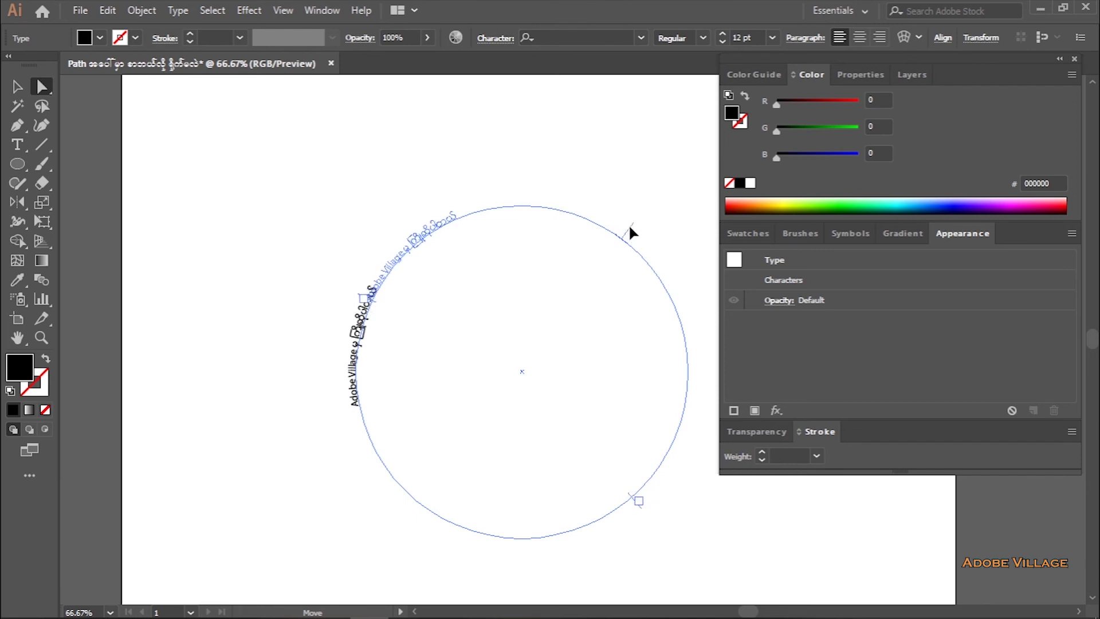
pyautogui.moveTo(632, 238); pyautogui.dragTo(533, 172)
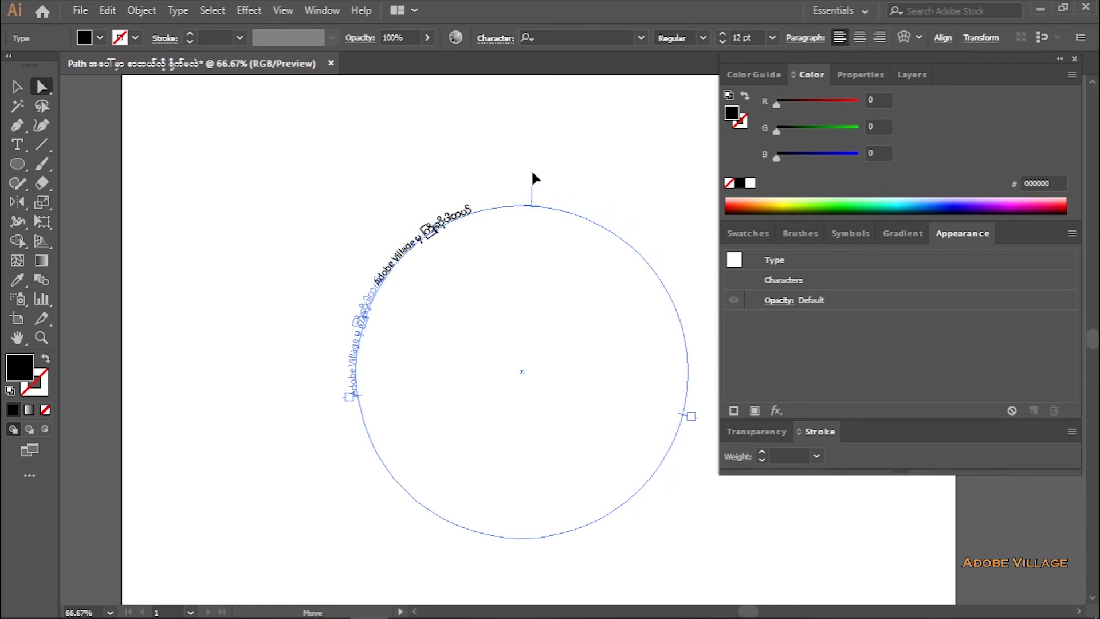
pyautogui.moveTo(533, 178); pyautogui.dragTo(515, 172)
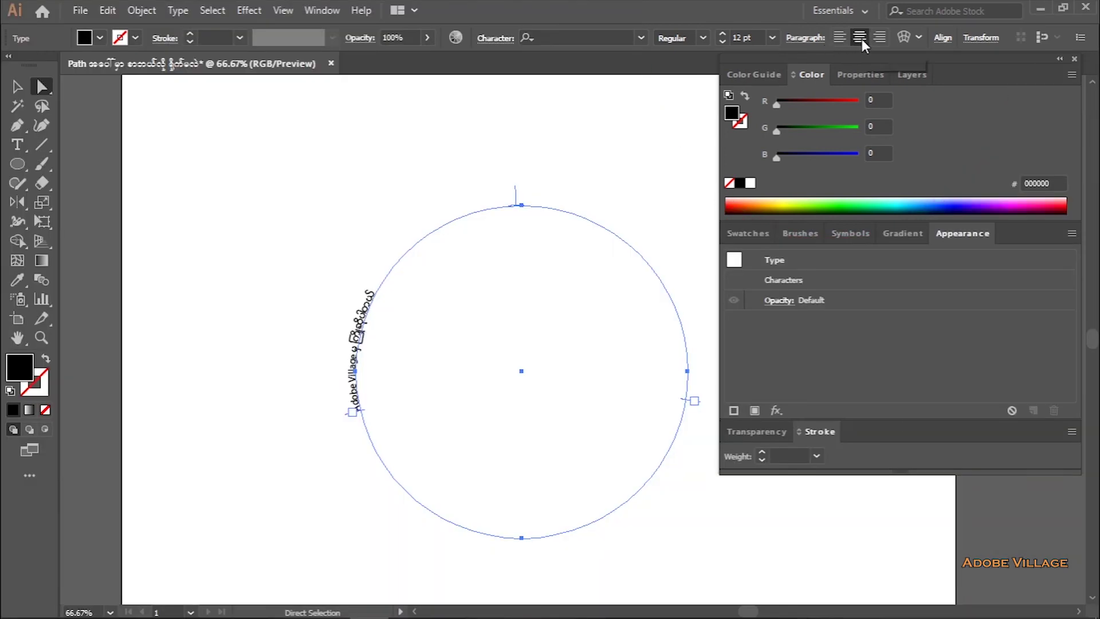
# Step: Centre-align the Adobe Village text on the circle, after briefly trying right alignment
pyautogui.click(860, 38)
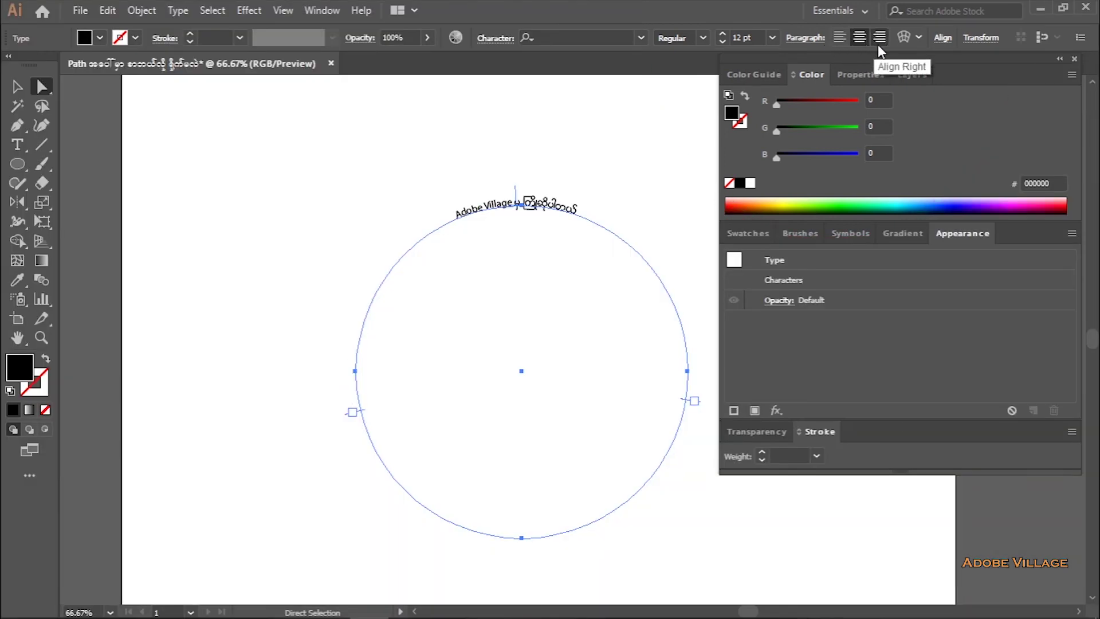
pyautogui.click(881, 43)
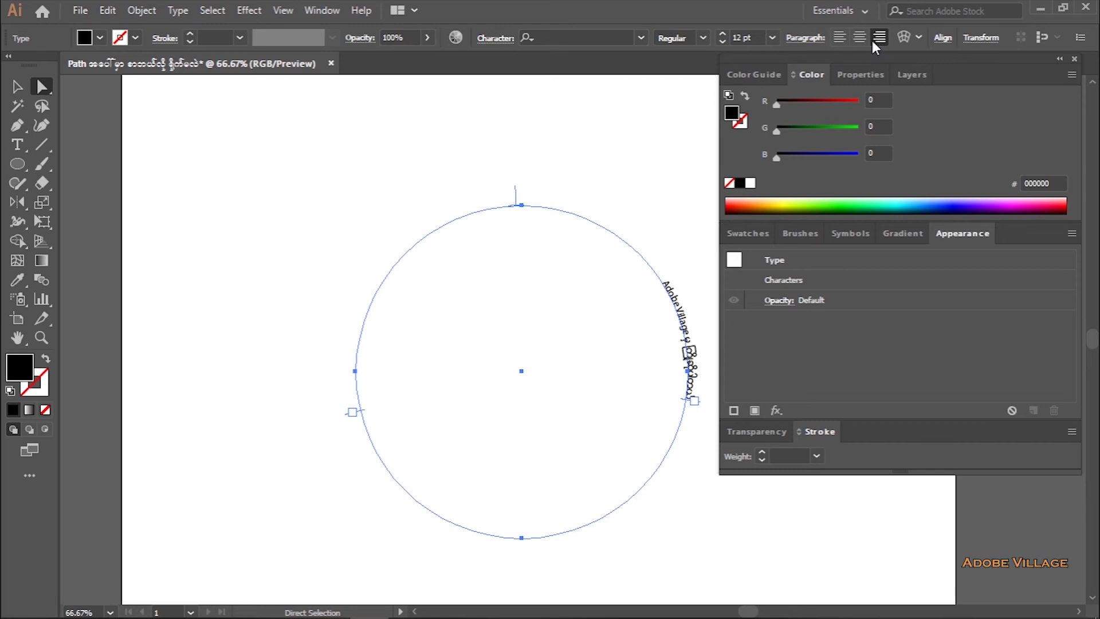
pyautogui.click(859, 39)
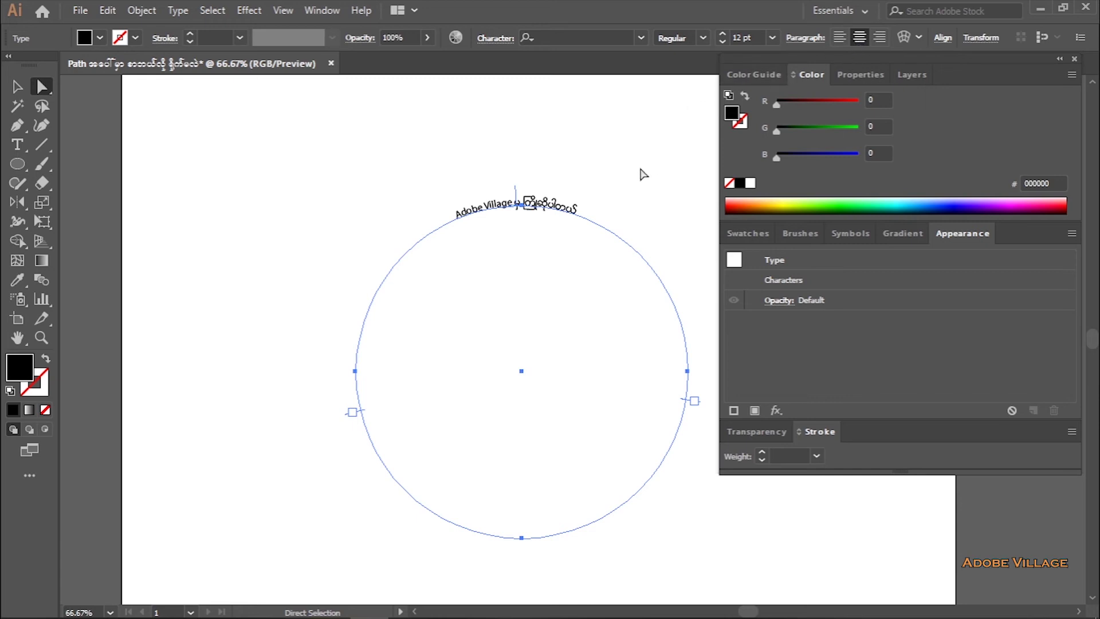
pyautogui.scroll(1, 630, 172)
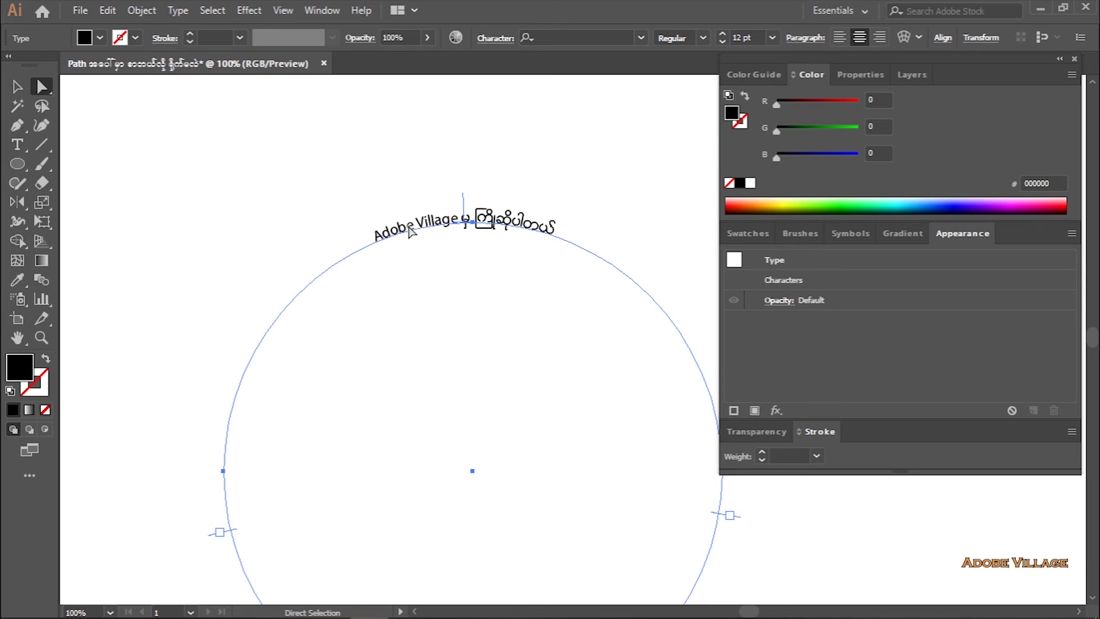
# Step: In Type on a Path Options, enable Preview and choose the Gravity effect after trying Skew, 3D Ribbon and Stair Step
pyautogui.doubleClick(26, 147)
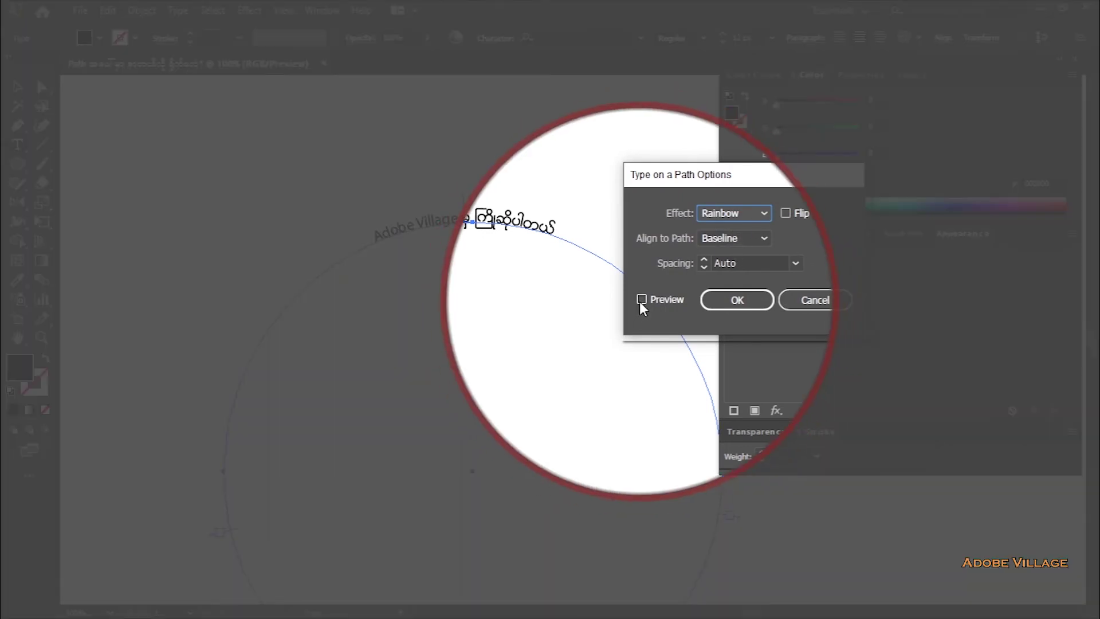
pyautogui.click(641, 299)
pyautogui.click(727, 215)
pyautogui.click(733, 248)
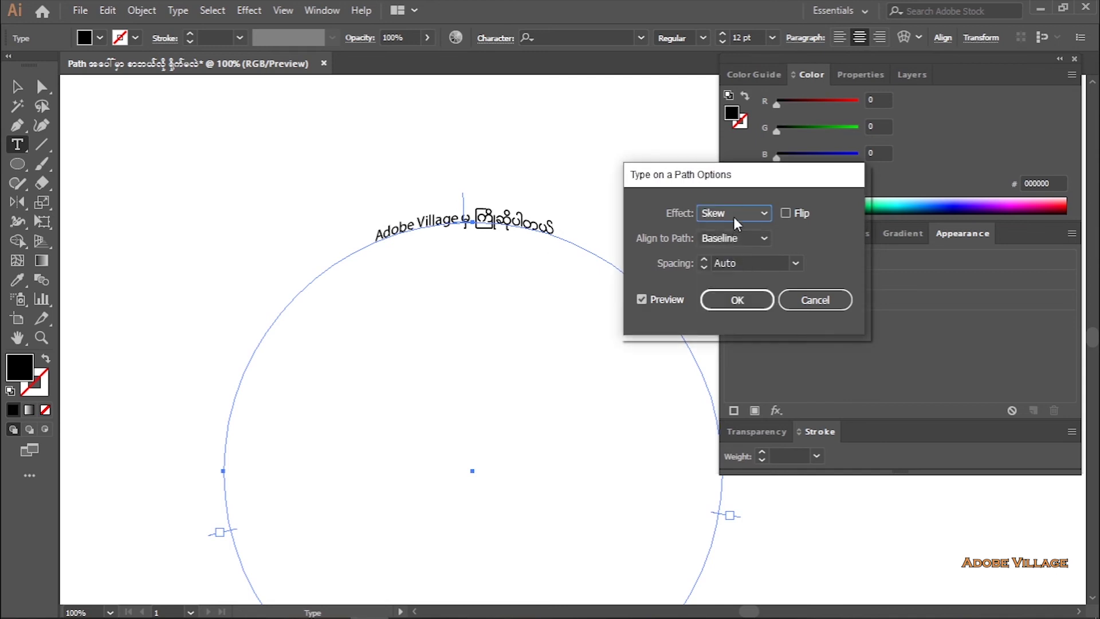
pyautogui.click(733, 216)
pyautogui.click(737, 263)
pyautogui.click(740, 211)
pyautogui.click(731, 285)
pyautogui.click(731, 212)
pyautogui.click(728, 302)
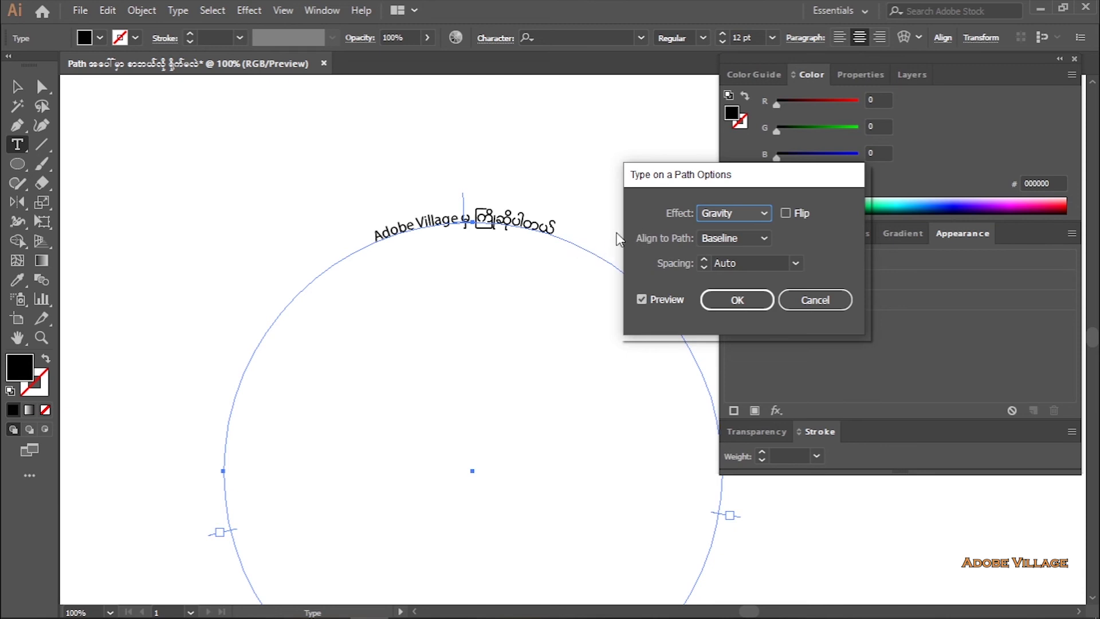
# Step: Set Align to Path to Baseline after trying Ascender, Descender and Center, then lower the spacing
pyautogui.click(707, 237)
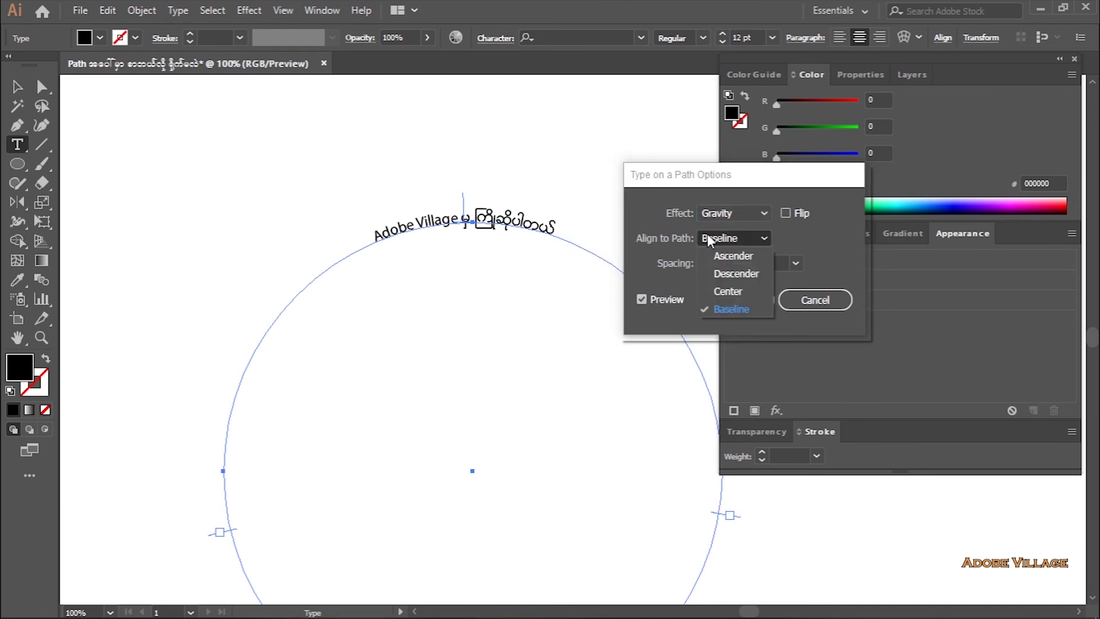
pyautogui.click(713, 258)
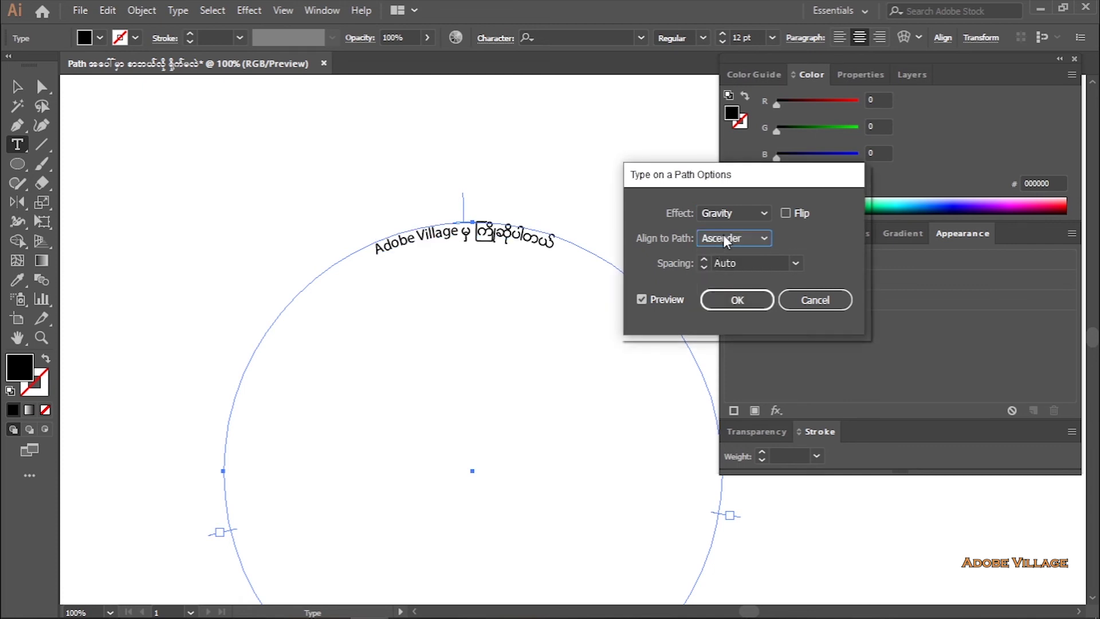
pyautogui.click(723, 235)
pyautogui.click(721, 270)
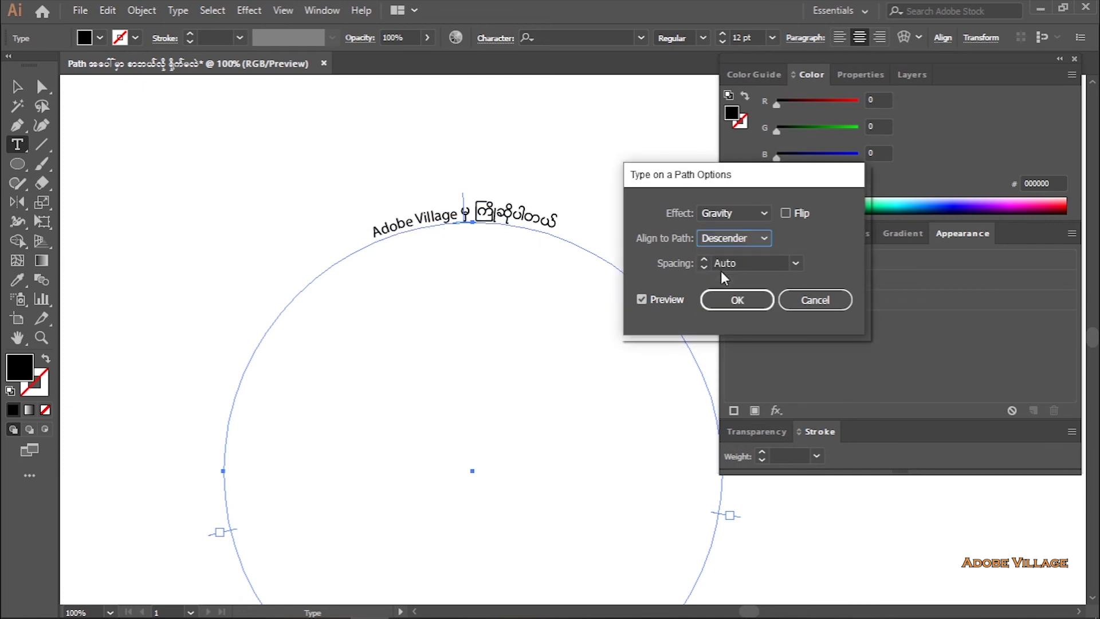
pyautogui.click(723, 239)
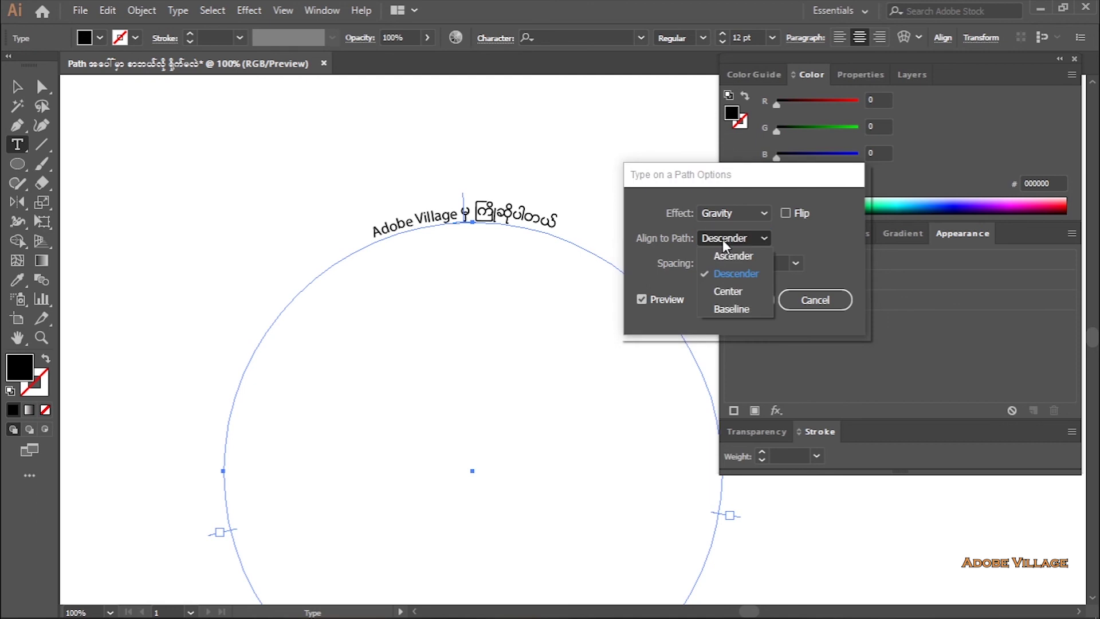
pyautogui.click(724, 284)
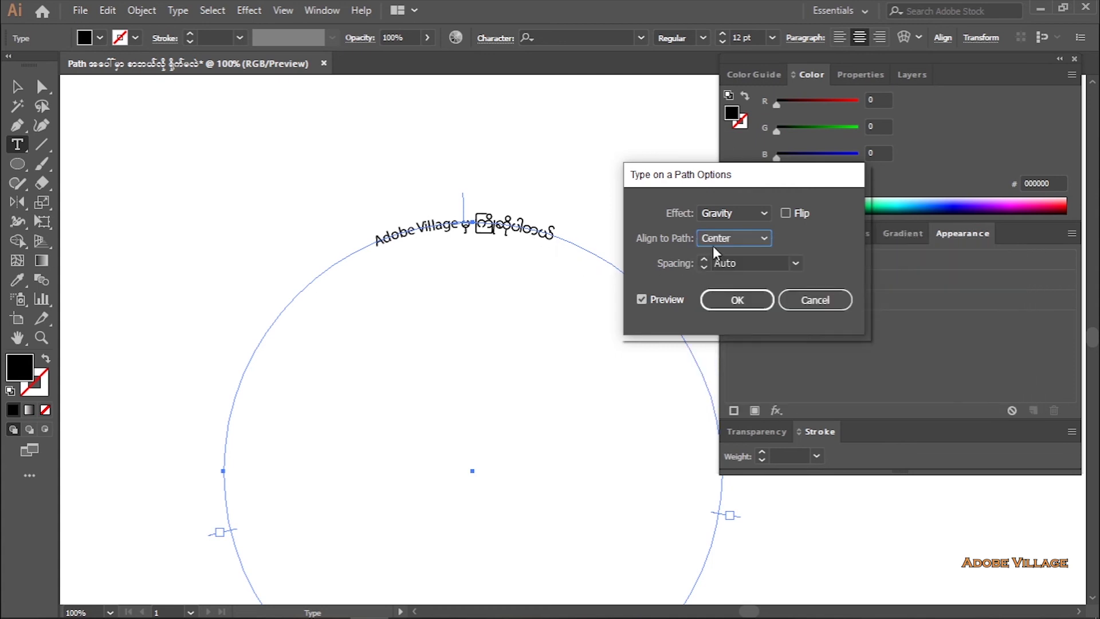
pyautogui.click(724, 236)
pyautogui.click(733, 308)
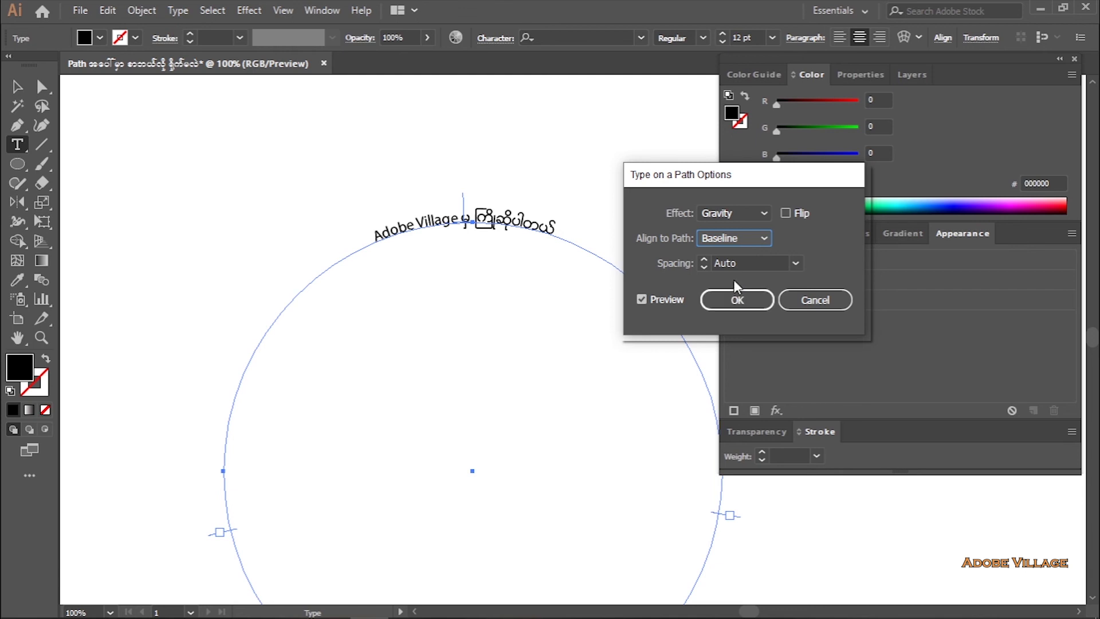
pyautogui.click(704, 266)
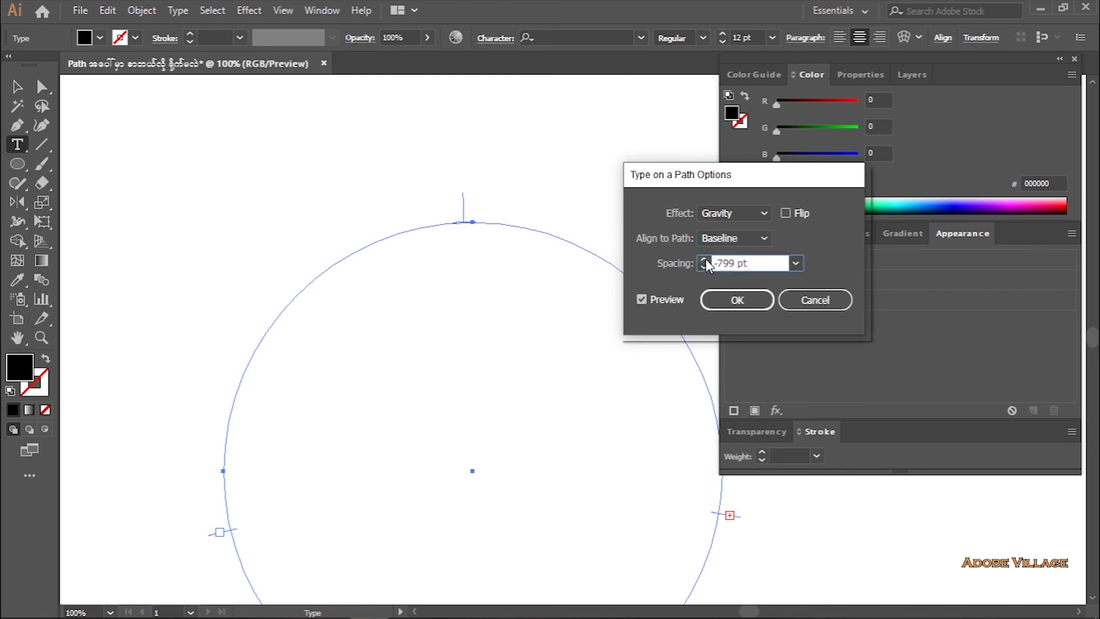
# Step: Lower the spacing once more, then cancel Type on a Path Options and zoom out to 66.67%
pyautogui.click(703, 267)
pyautogui.click(832, 305)
pyautogui.scroll(-1, 593, 305)
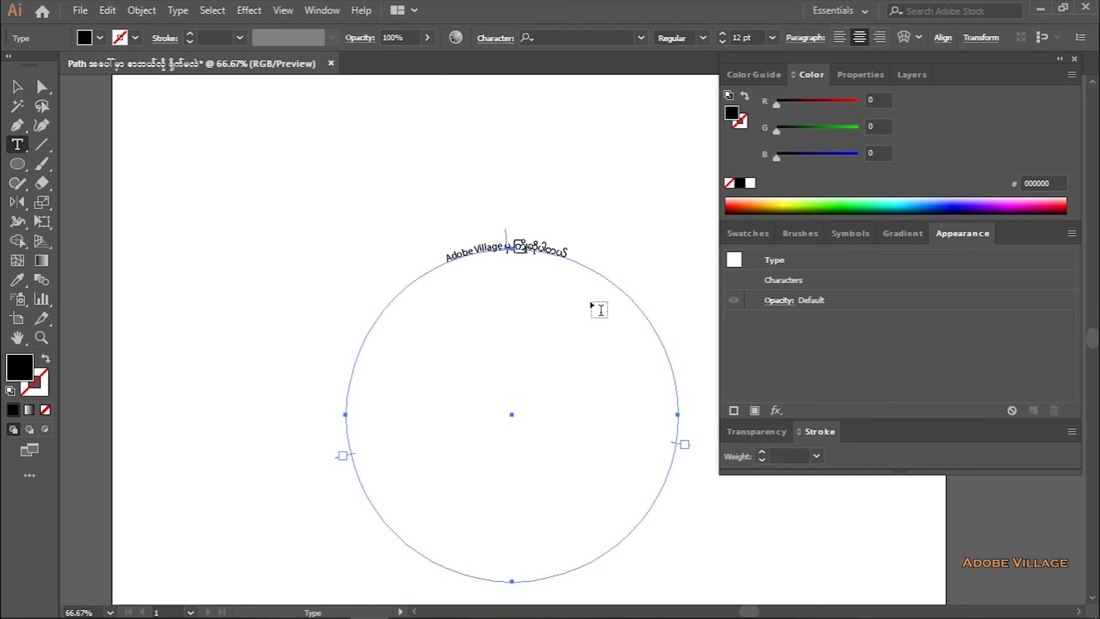
# Step: Select the Type on a Path tool from the Type tool flyout
pyautogui.click(16, 150)
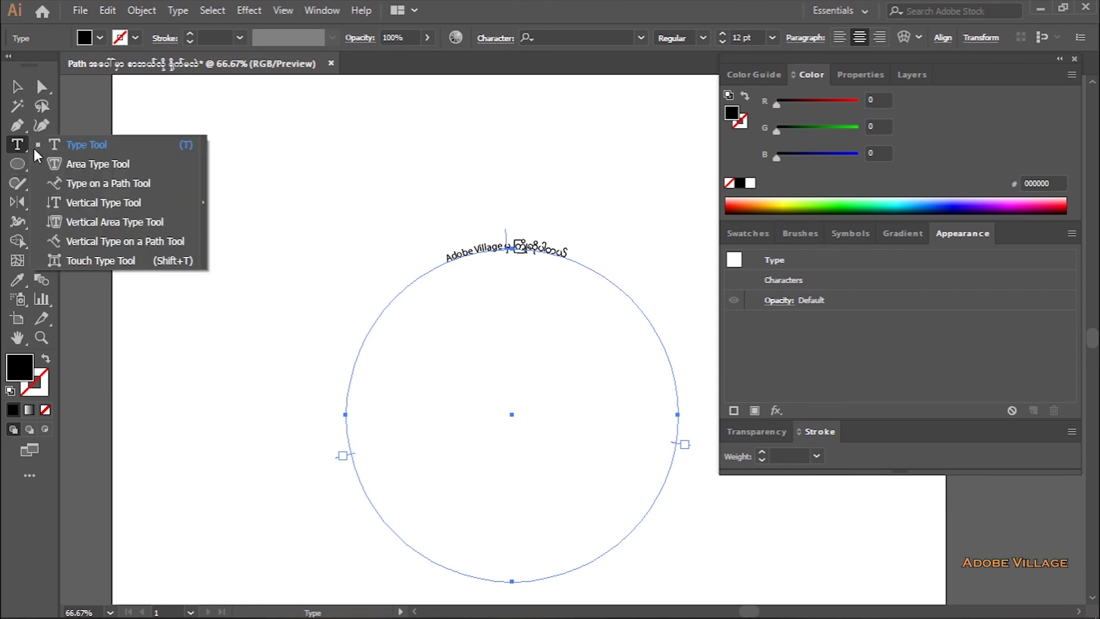
pyautogui.click(111, 190)
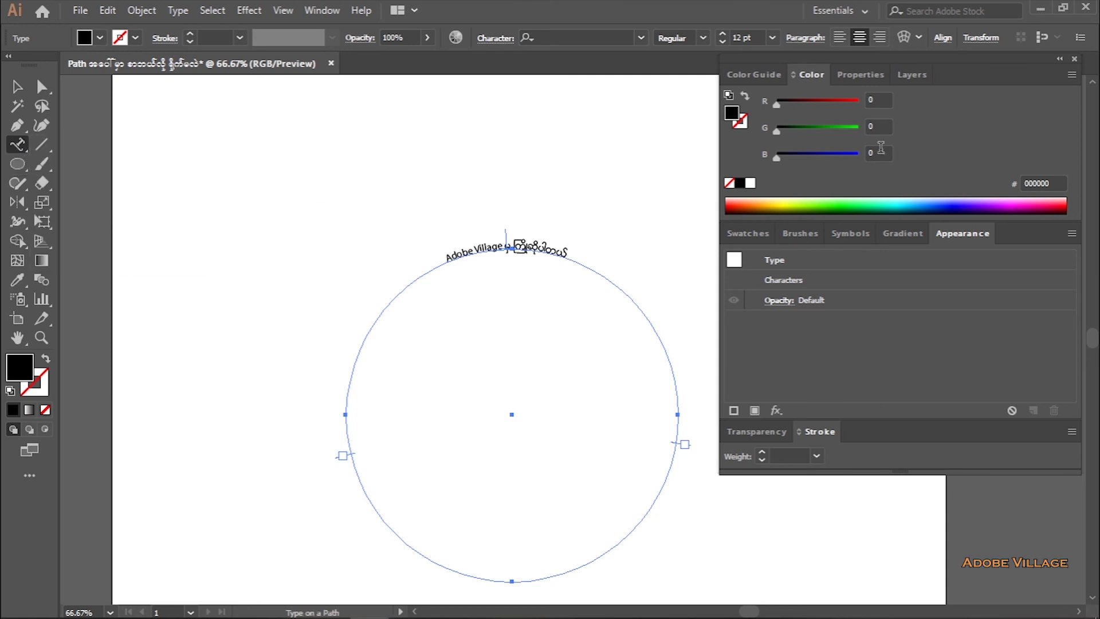